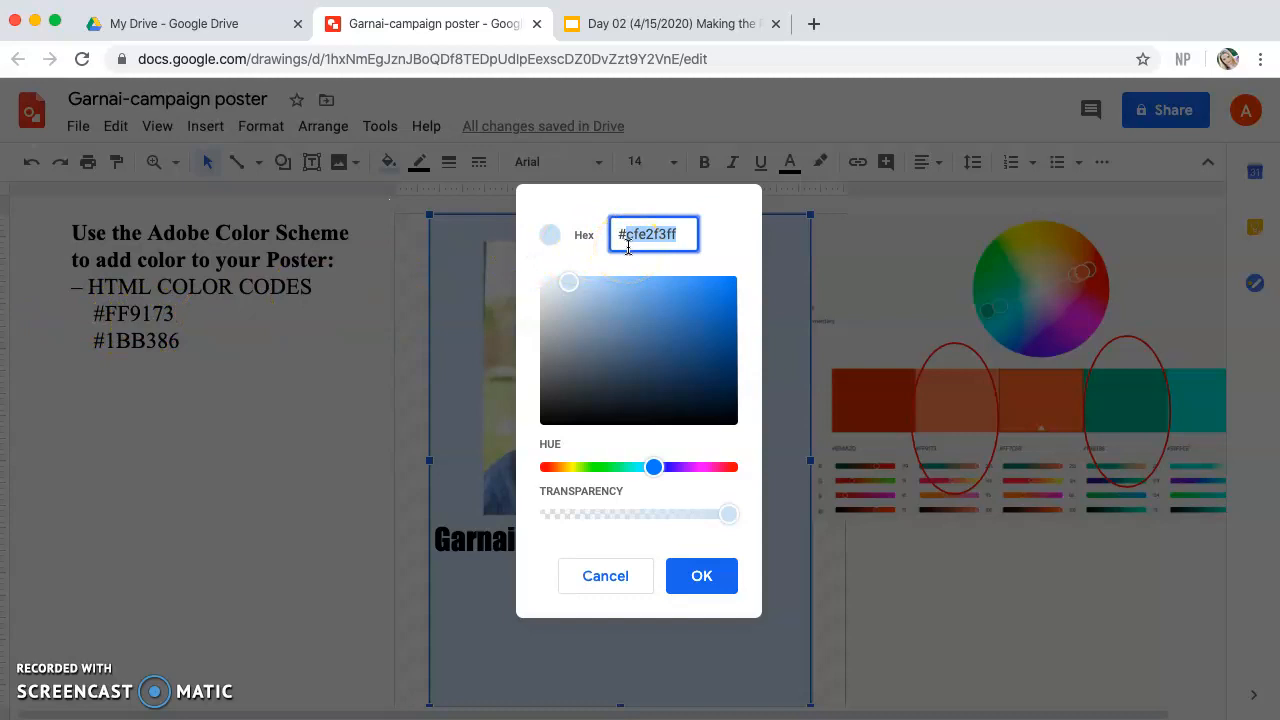
# Fill the poster's background rectangle with the custom color #FF9173.
pyautogui.write('917')
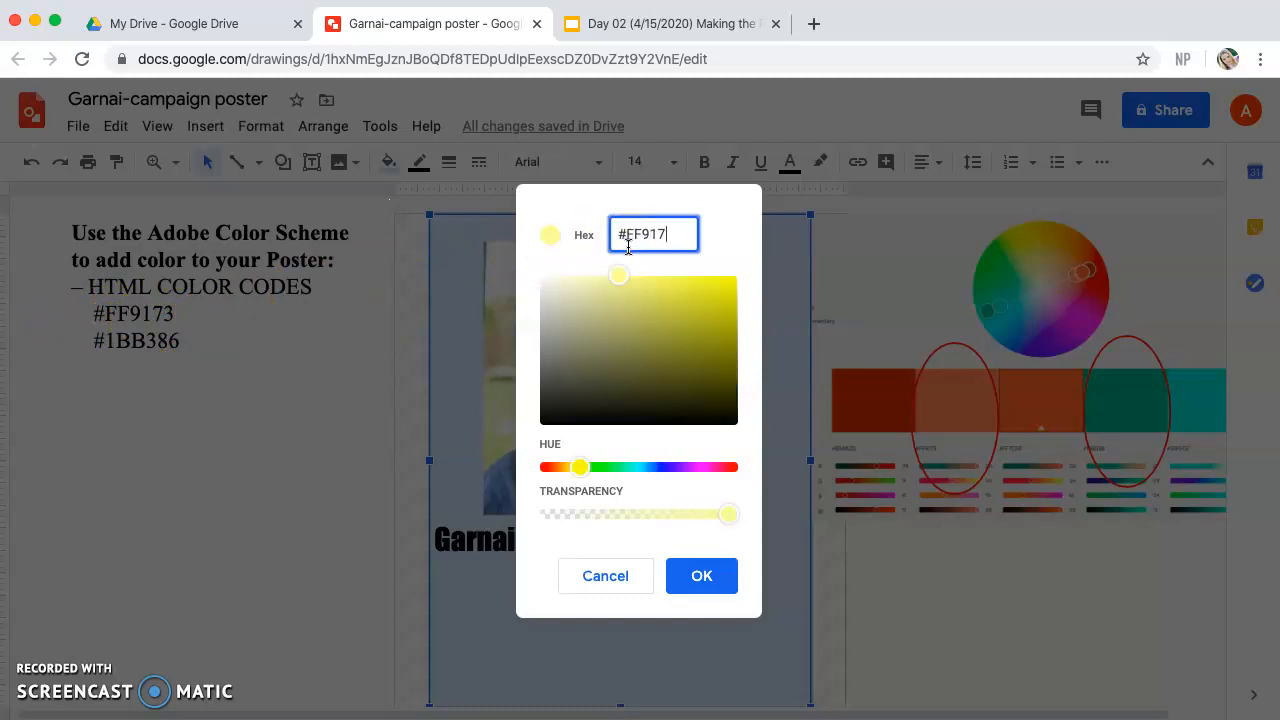
pyautogui.write('3')
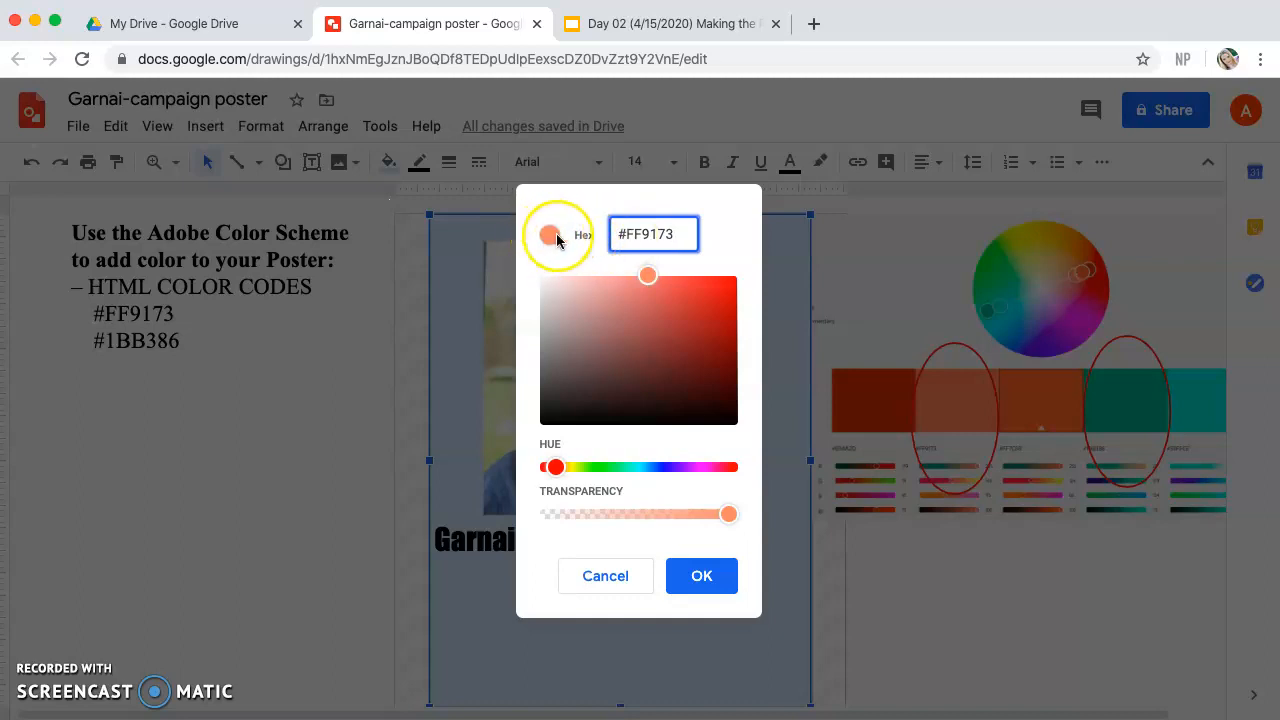
pyautogui.click(946, 388)
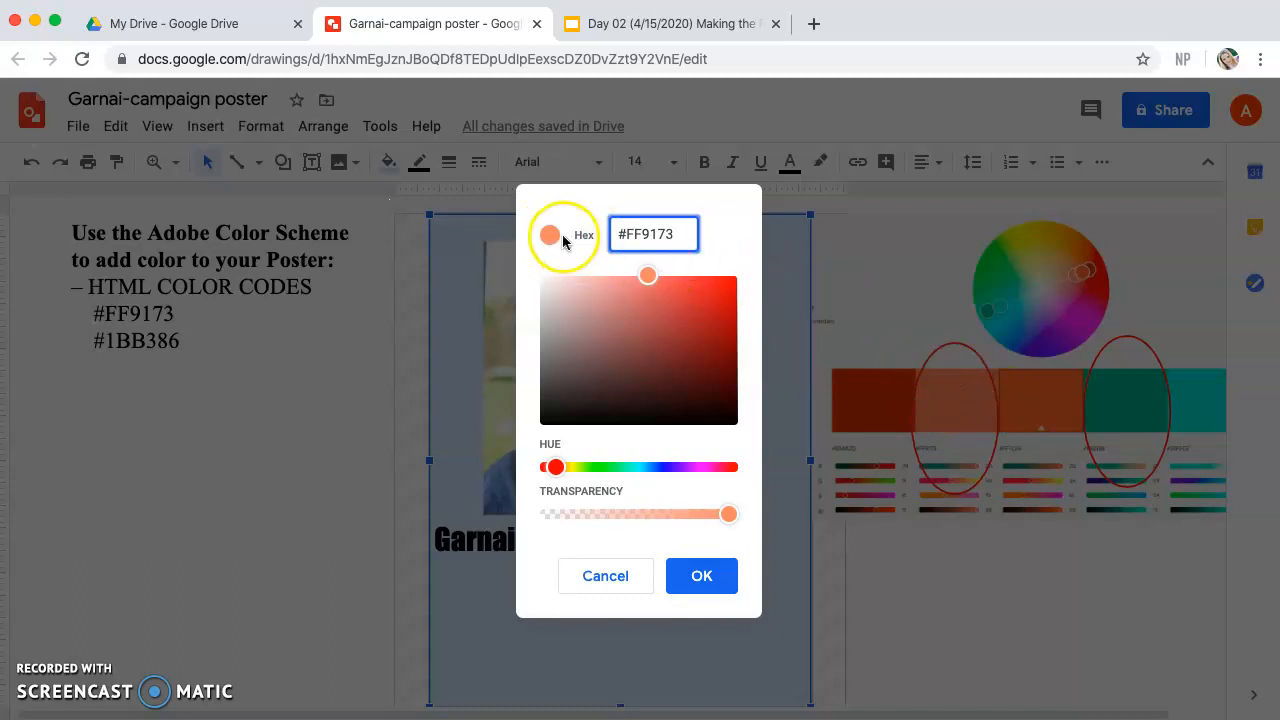
pyautogui.click(697, 578)
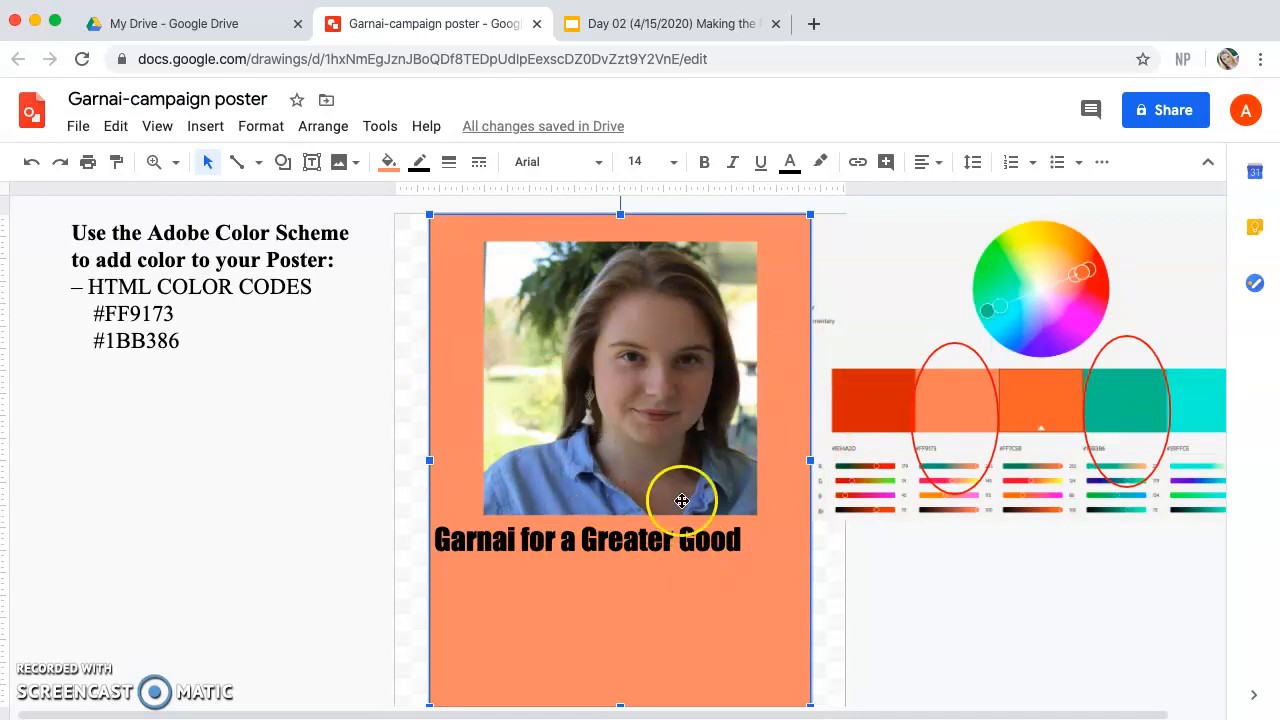
# Shorten the slogan's text box so its height fits the single line of text.
pyautogui.click(740, 541)
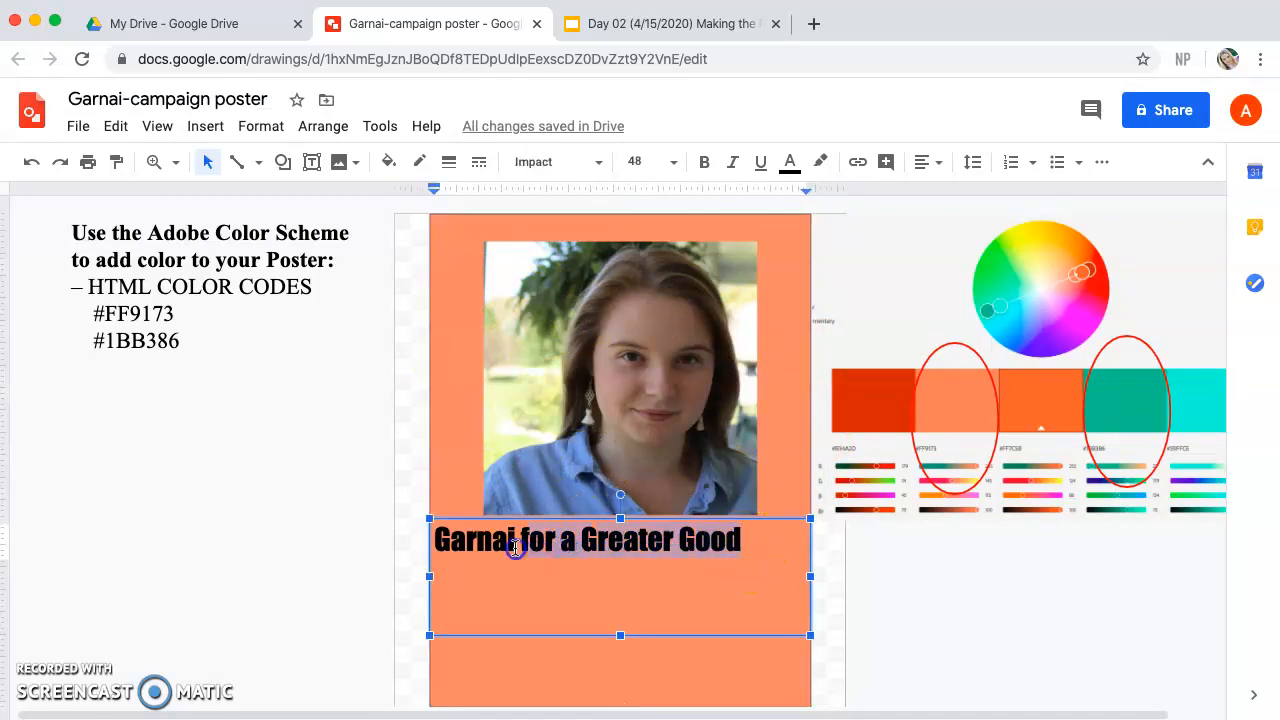
pyautogui.click(620, 612)
pyautogui.moveTo(620, 567); pyautogui.dragTo(620, 566)
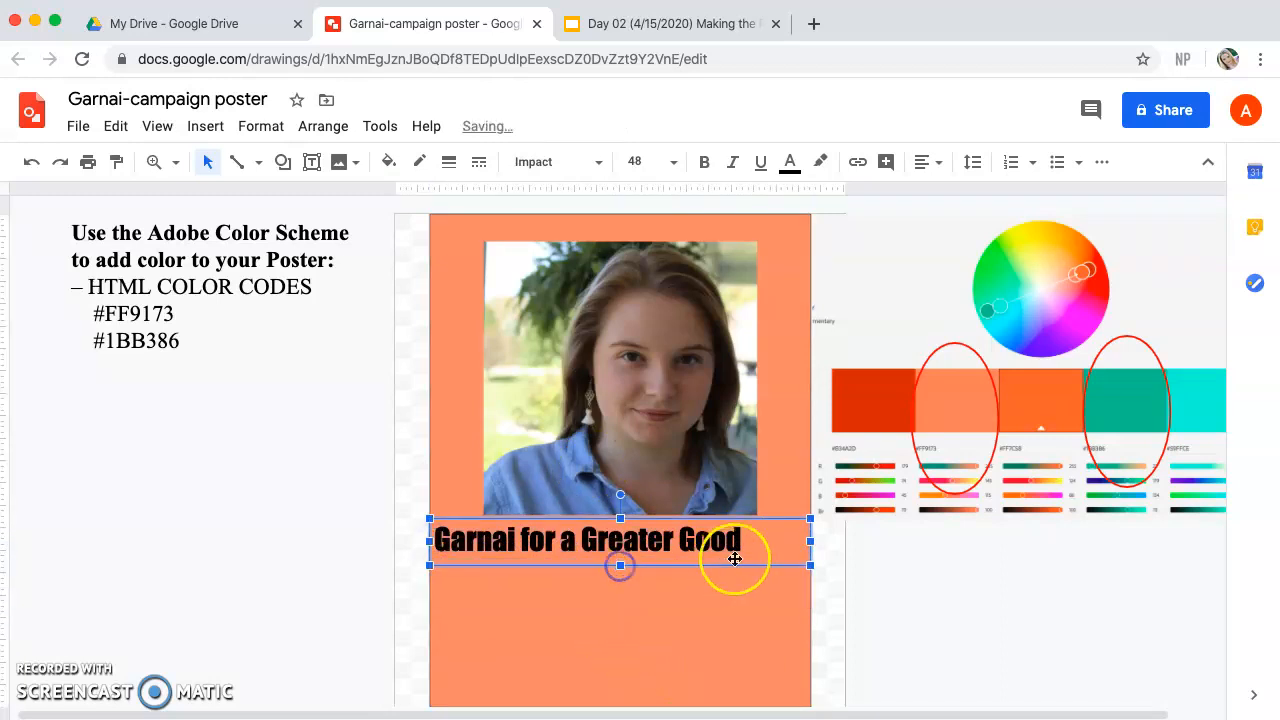
# Color the whole slogan text below the photo with the custom color #1BB386 and deselect it.
pyautogui.moveTo(740, 538); pyautogui.dragTo(358, 535)
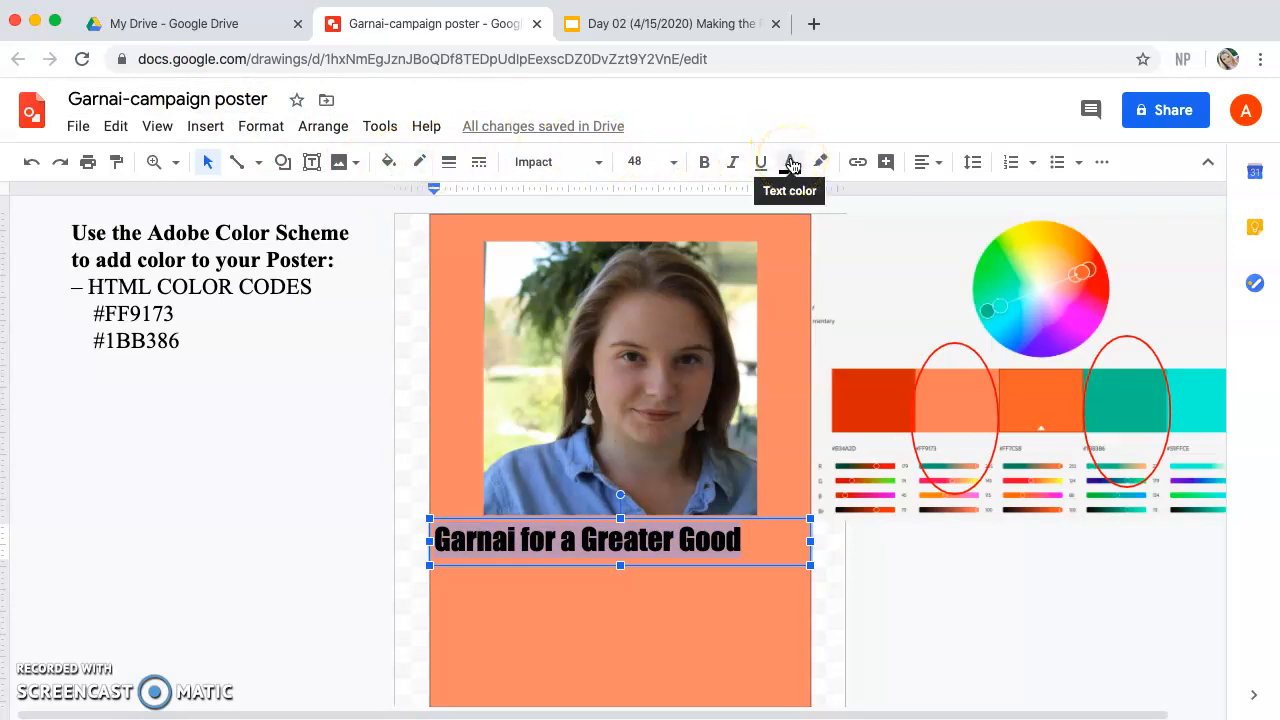
pyautogui.click(791, 163)
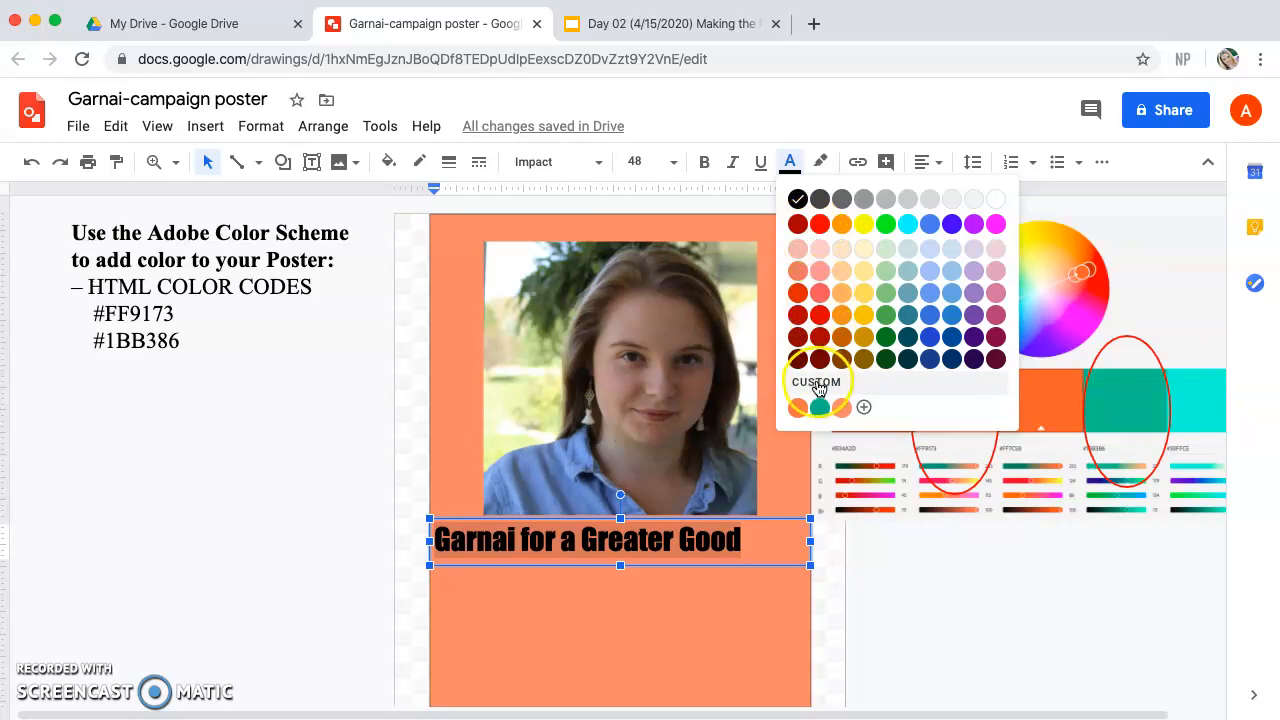
pyautogui.click(817, 385)
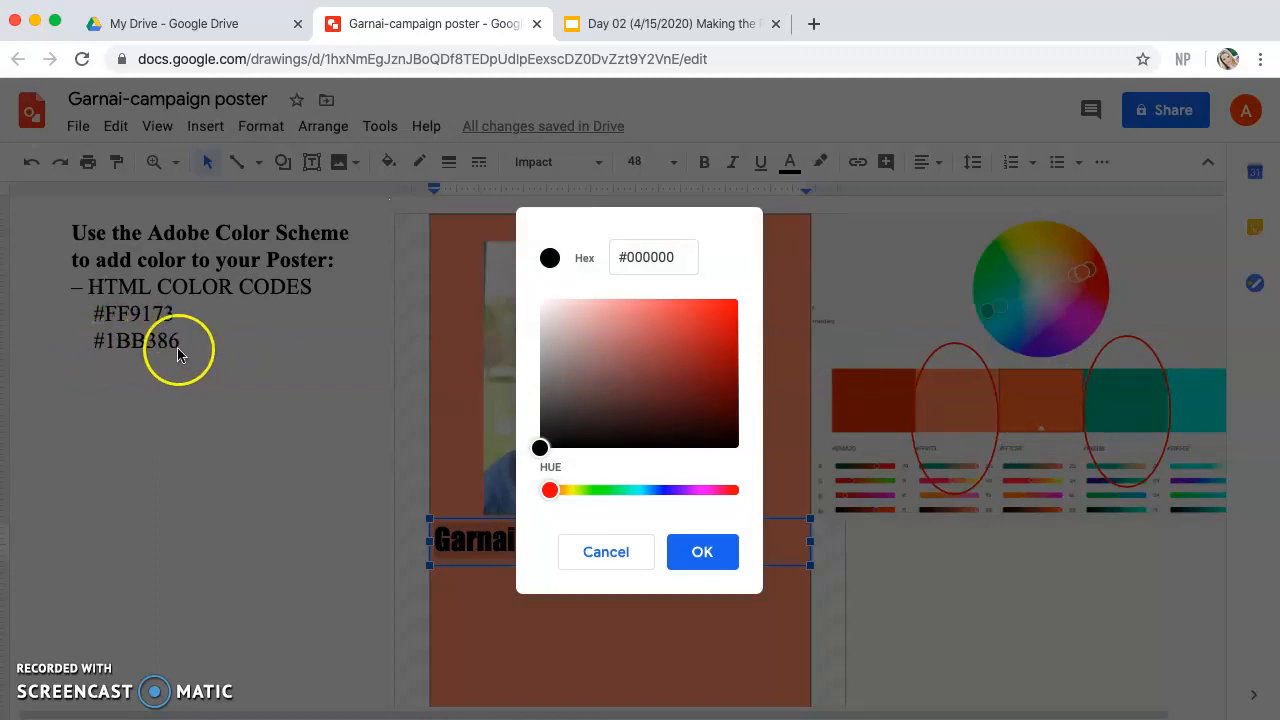
pyautogui.click(680, 254)
pyautogui.moveTo(680, 254); pyautogui.dragTo(623, 258)
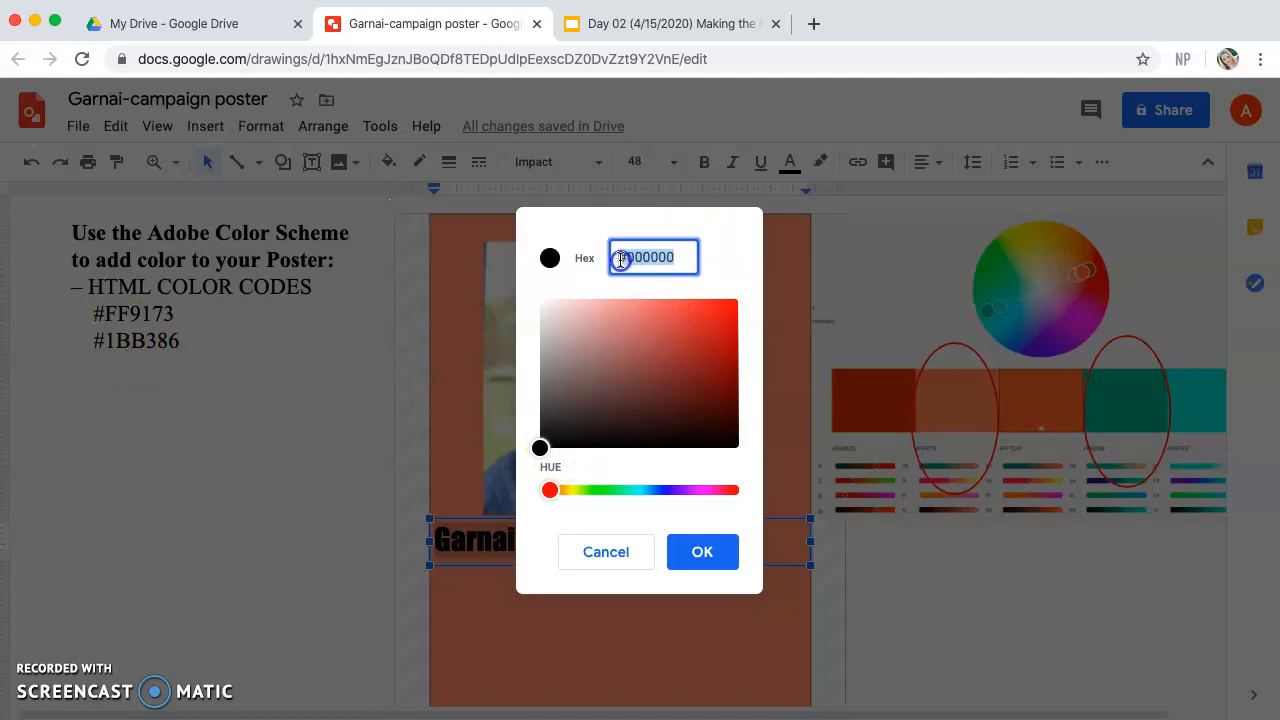
pyautogui.press('BackSpace')
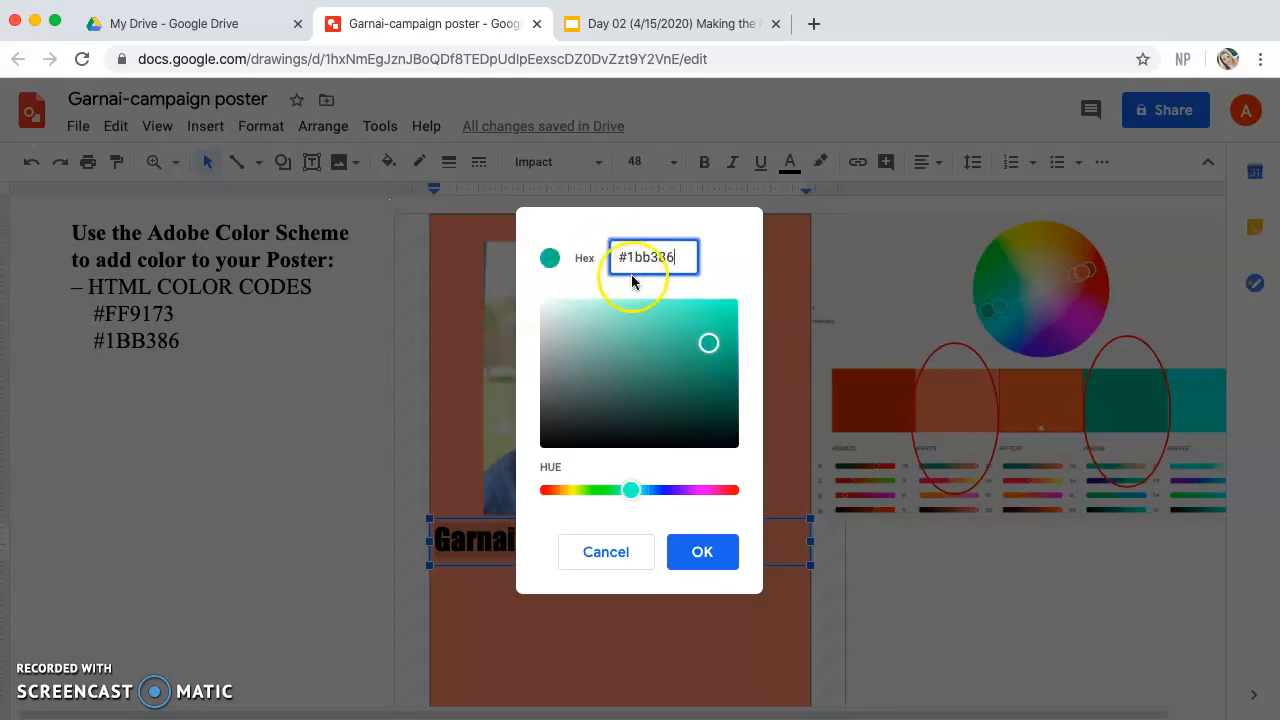
pyautogui.click(704, 555)
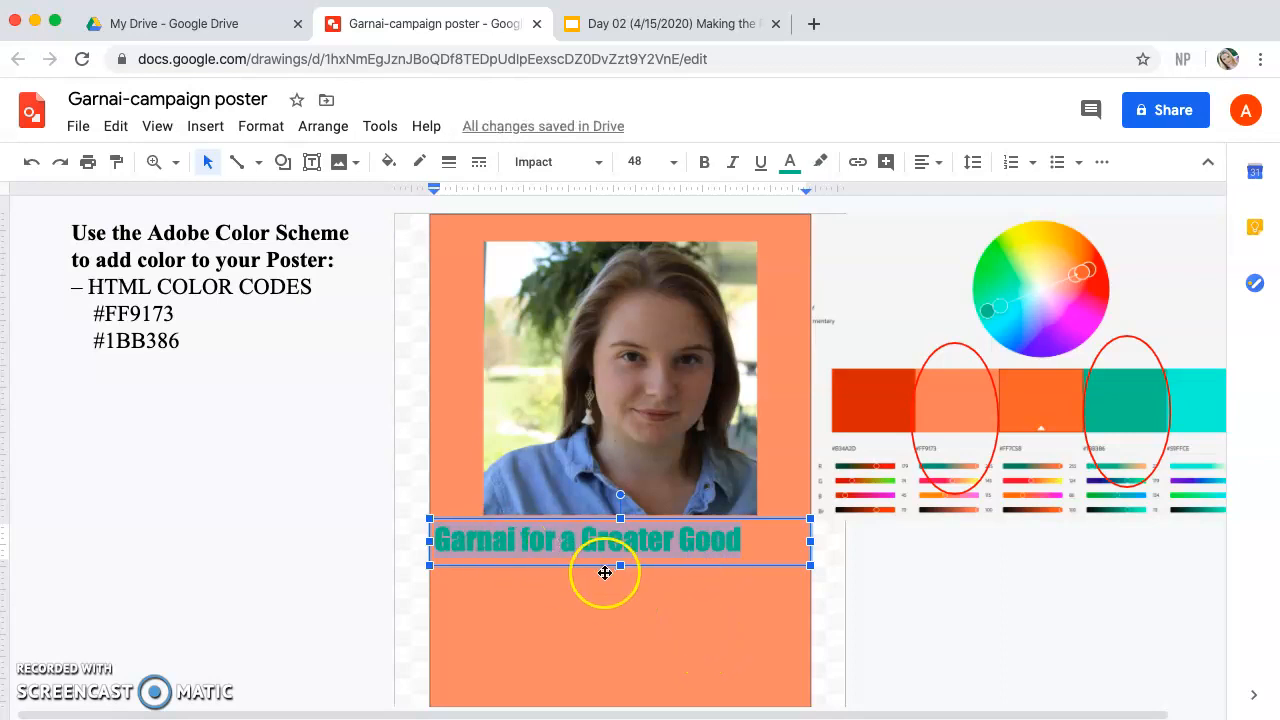
pyautogui.click(915, 610)
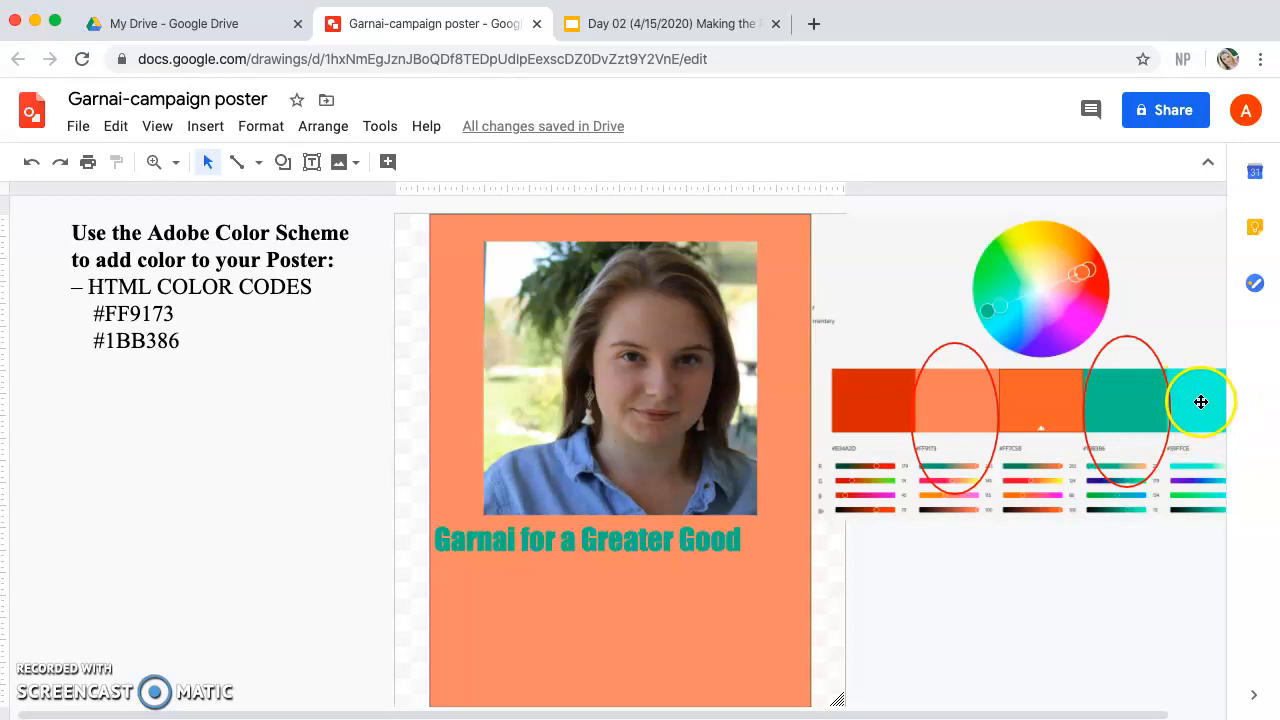
# Center the slogan text horizontally within its text box.
pyautogui.click(738, 534)
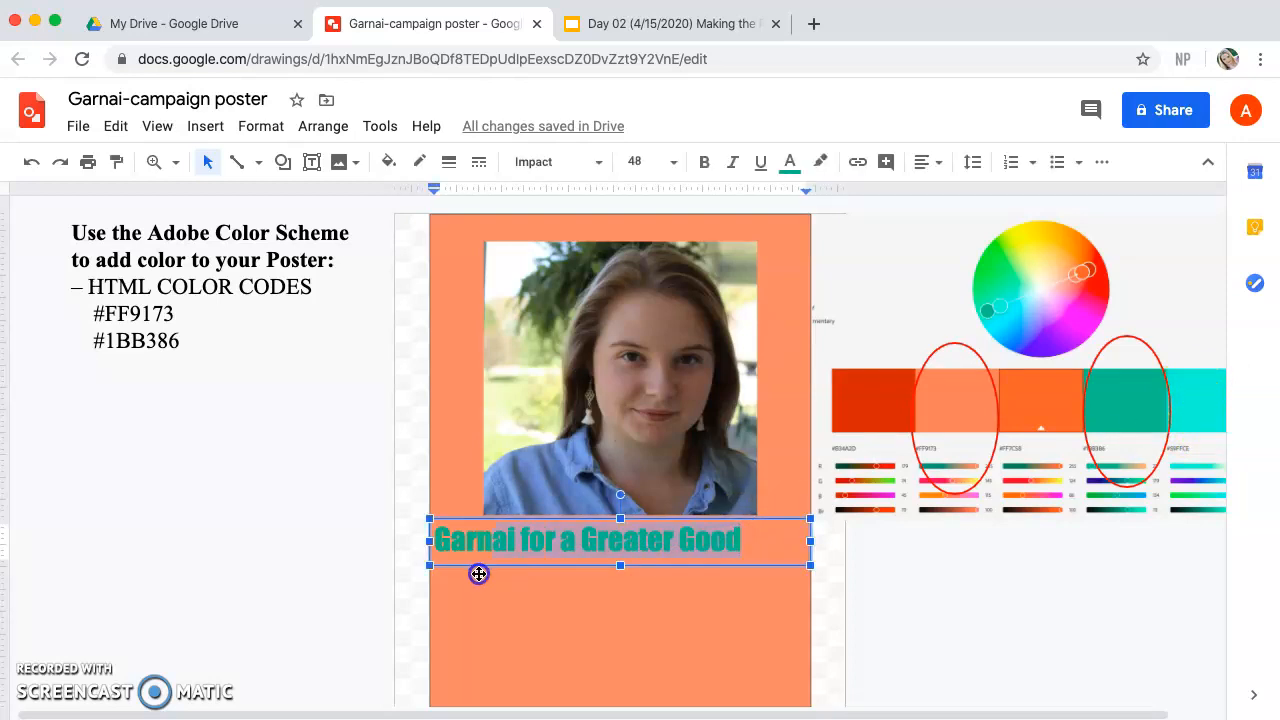
pyautogui.click(926, 164)
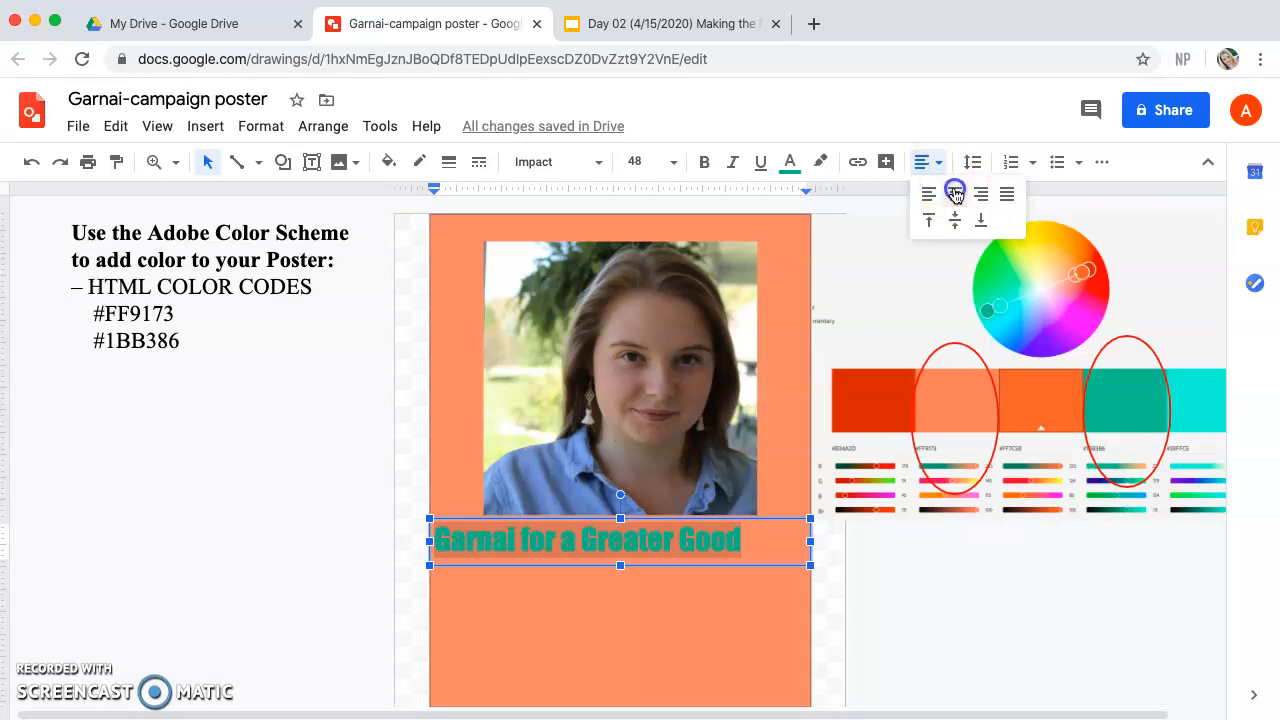
pyautogui.click(955, 195)
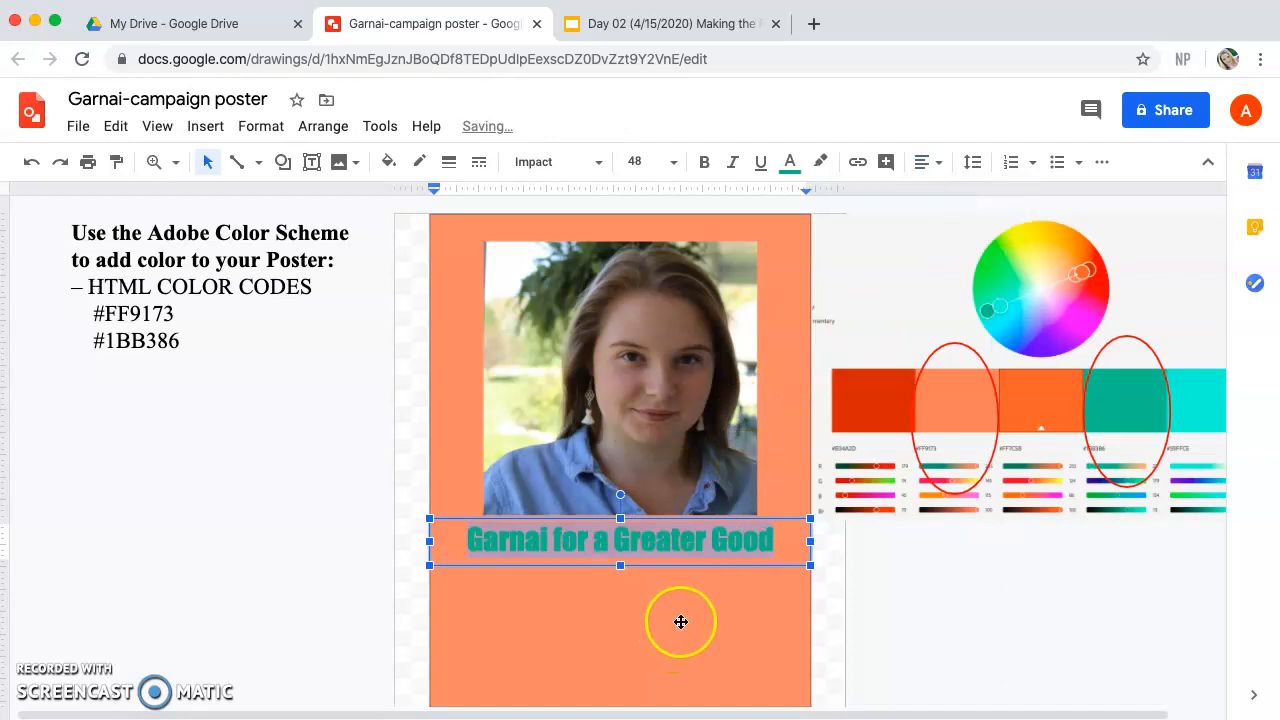
pyautogui.click(590, 164)
pyautogui.scroll(-5, 597, 636)
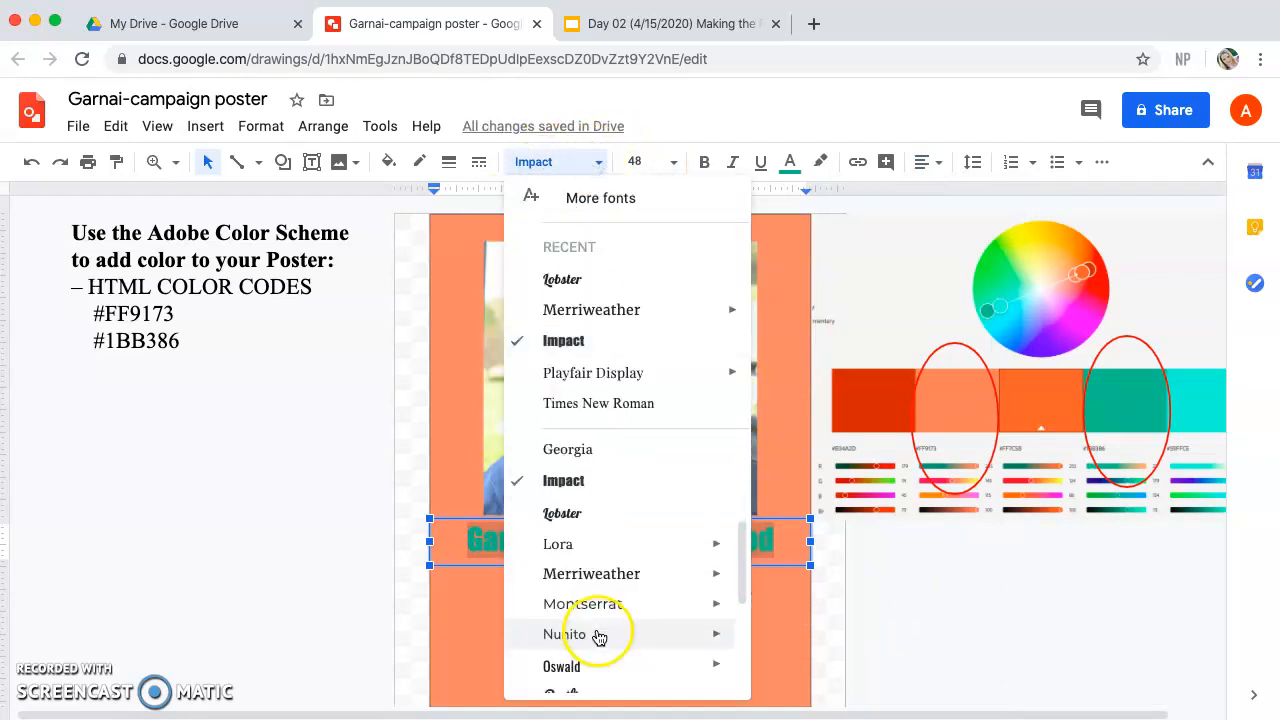
pyautogui.scroll(5, 597, 636)
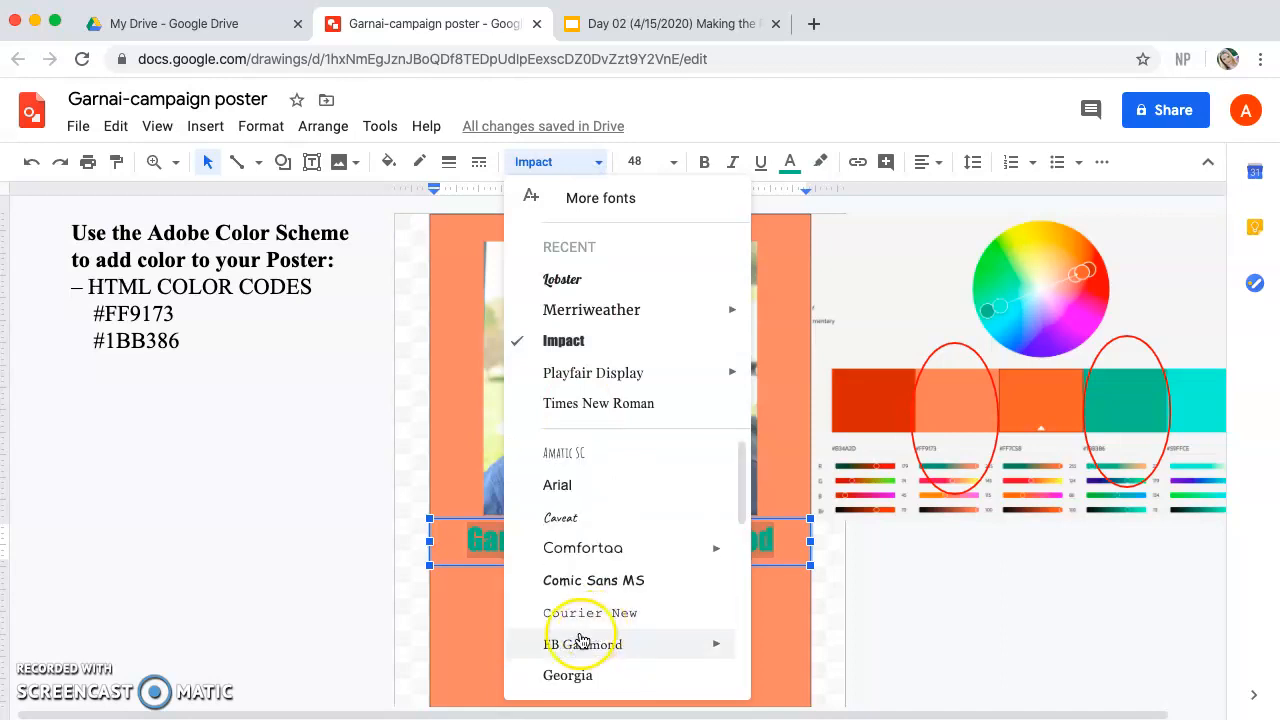
# Try a font size of 60 on the slogan, and set it back to 48.
pyautogui.click(674, 162)
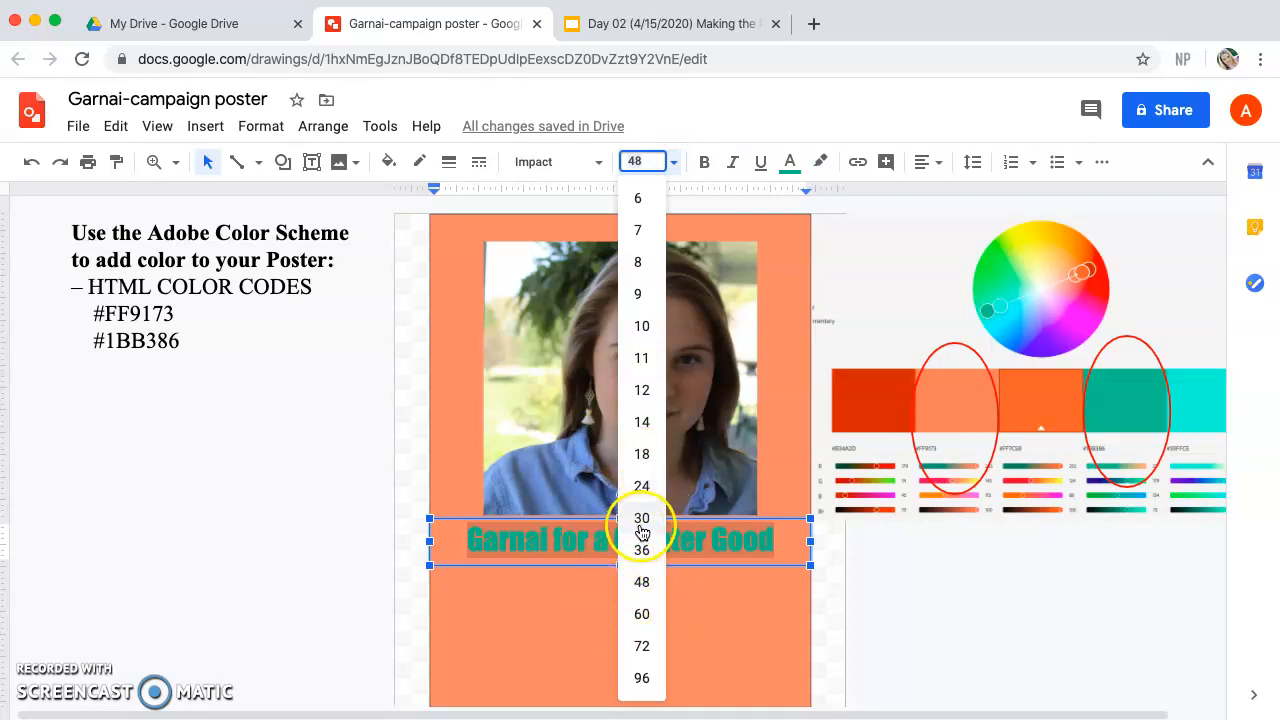
pyautogui.click(645, 613)
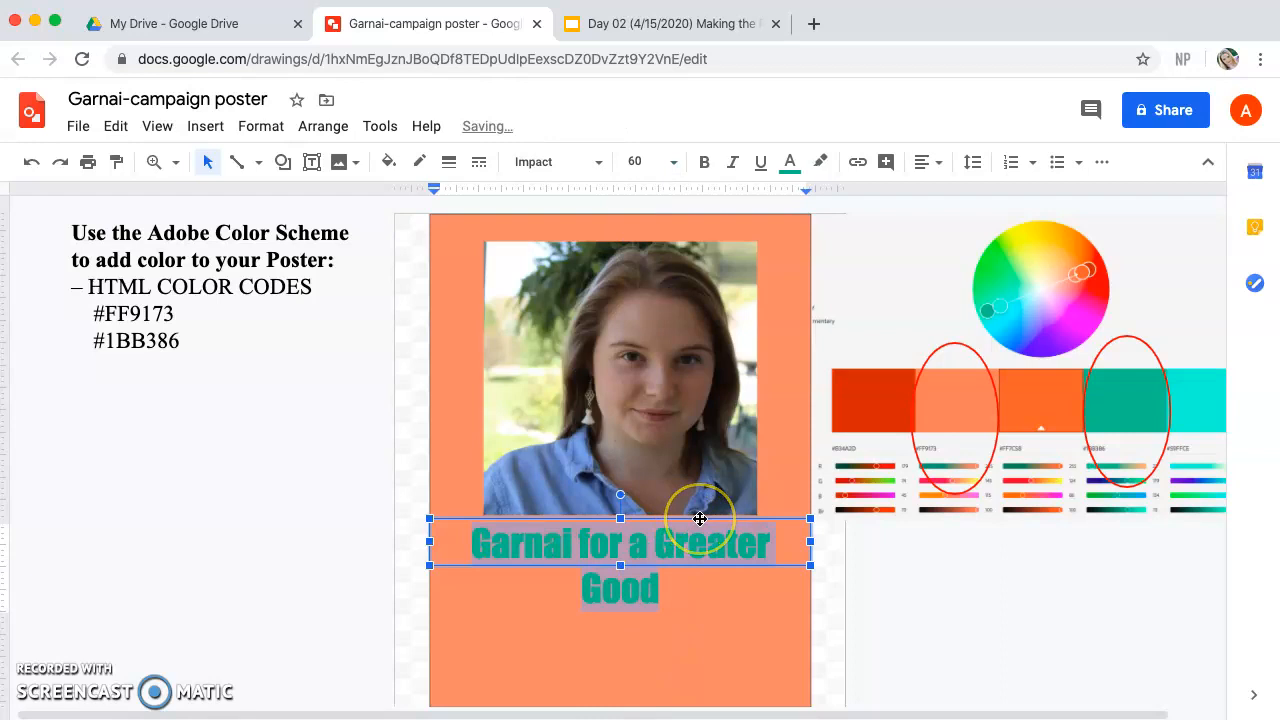
pyautogui.click(664, 162)
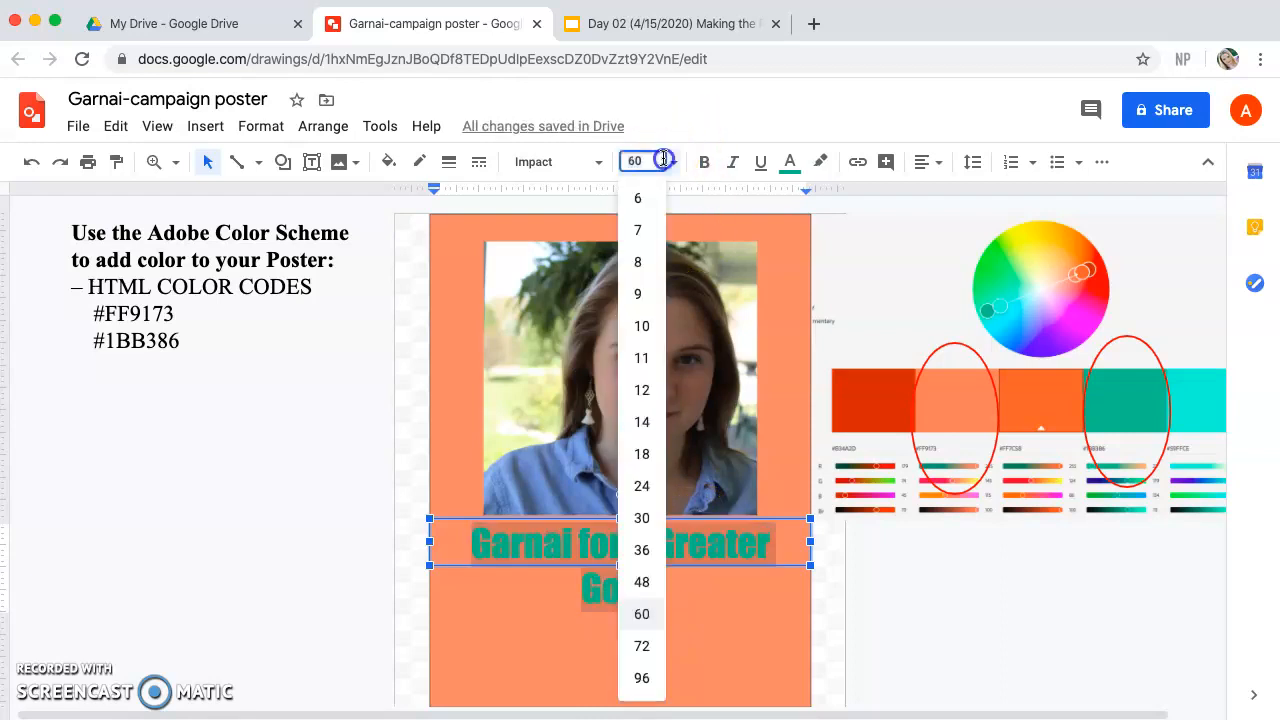
pyautogui.click(640, 583)
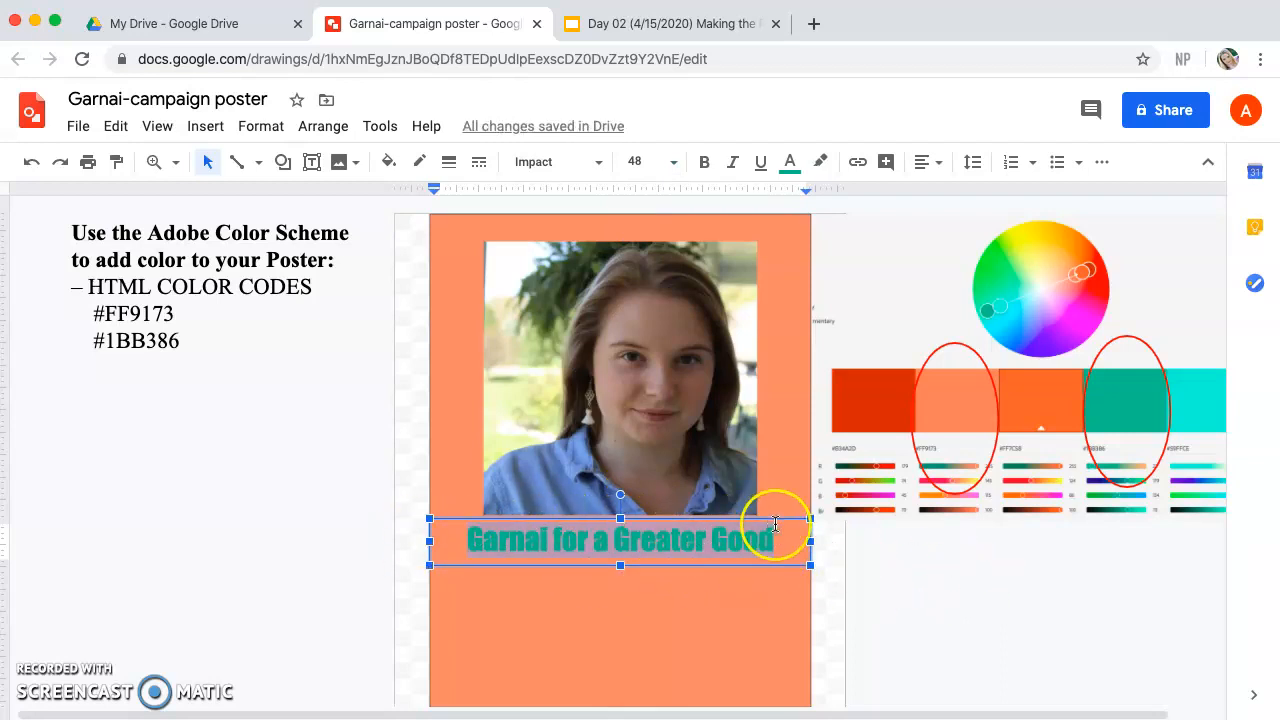
pyautogui.click(909, 559)
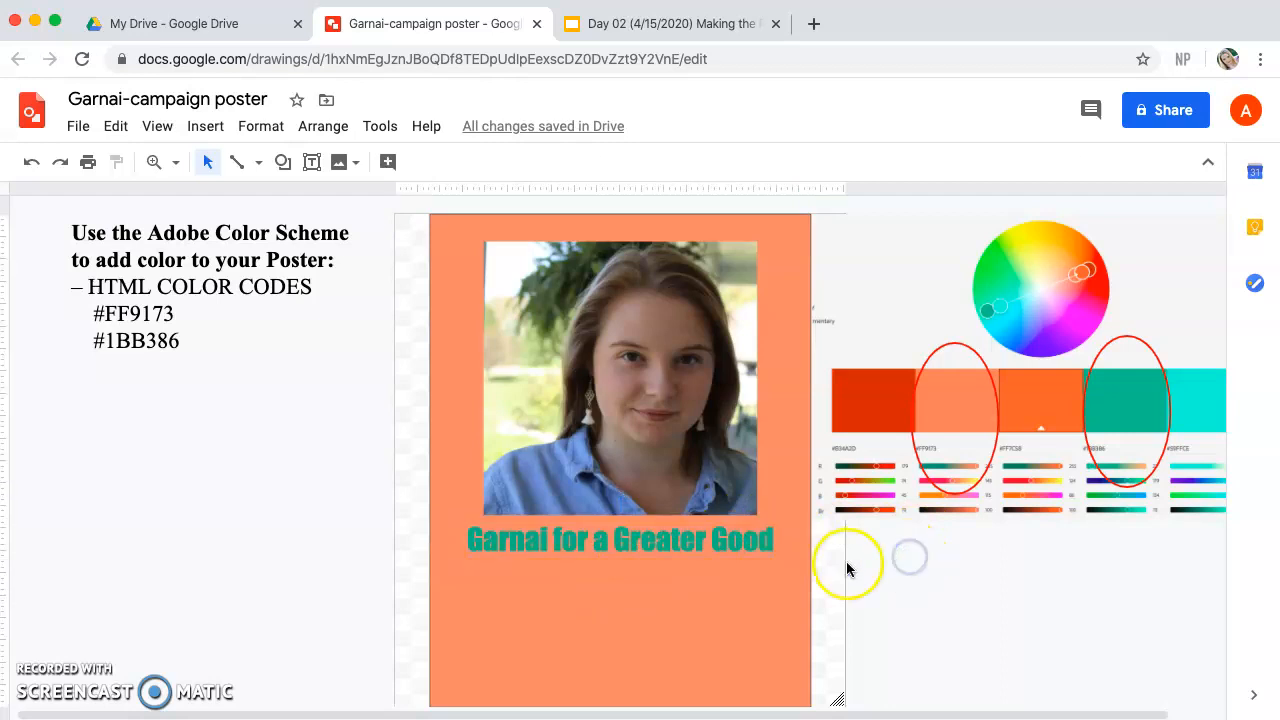
pyautogui.click(772, 538)
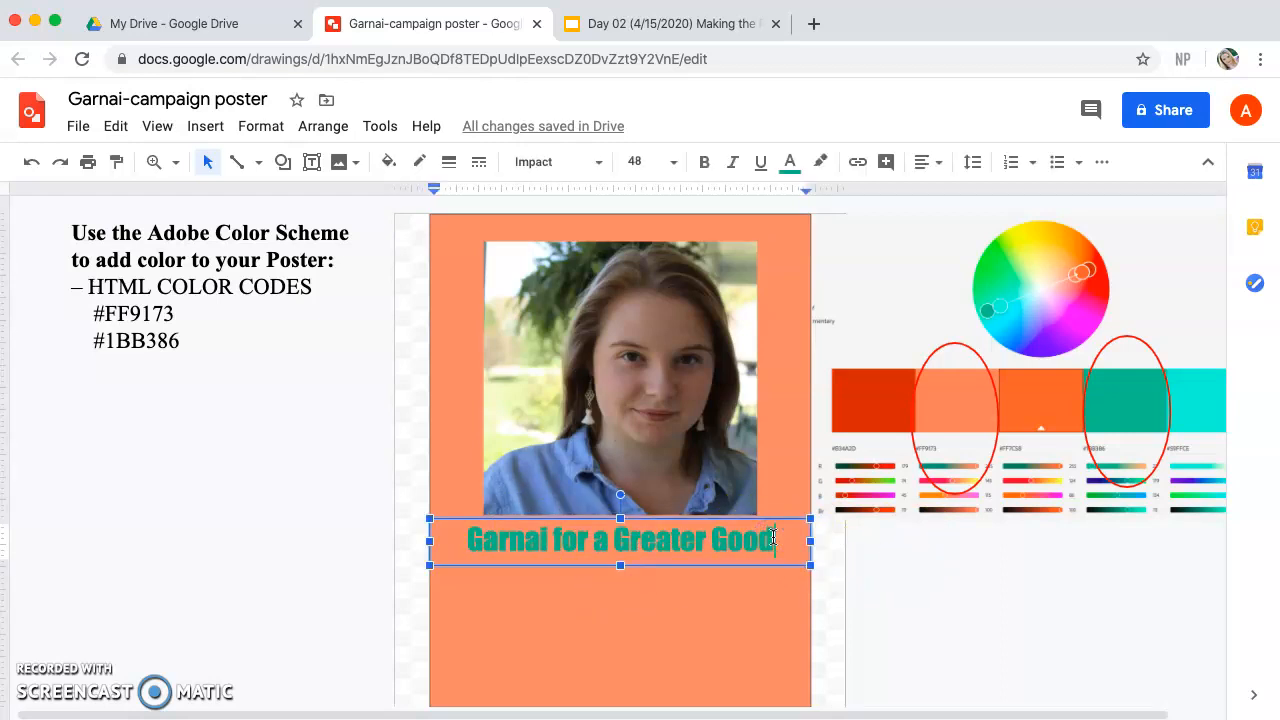
pyautogui.click(288, 454)
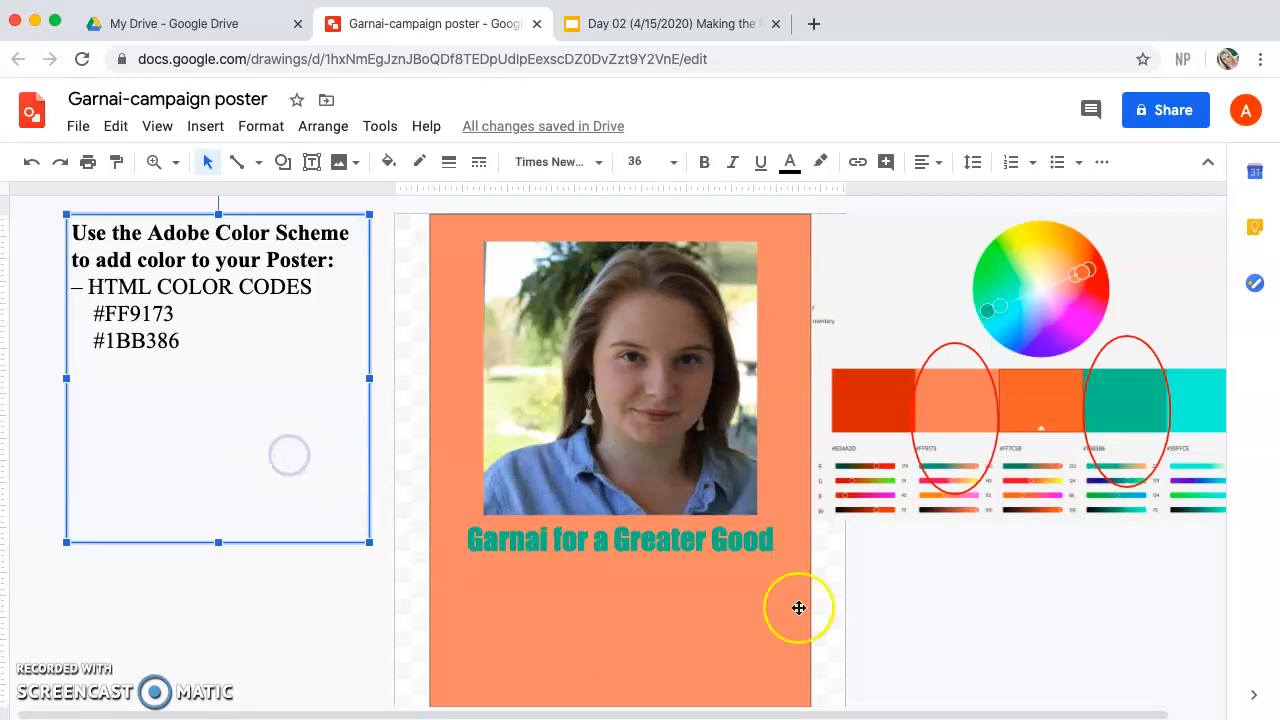
pyautogui.click(878, 604)
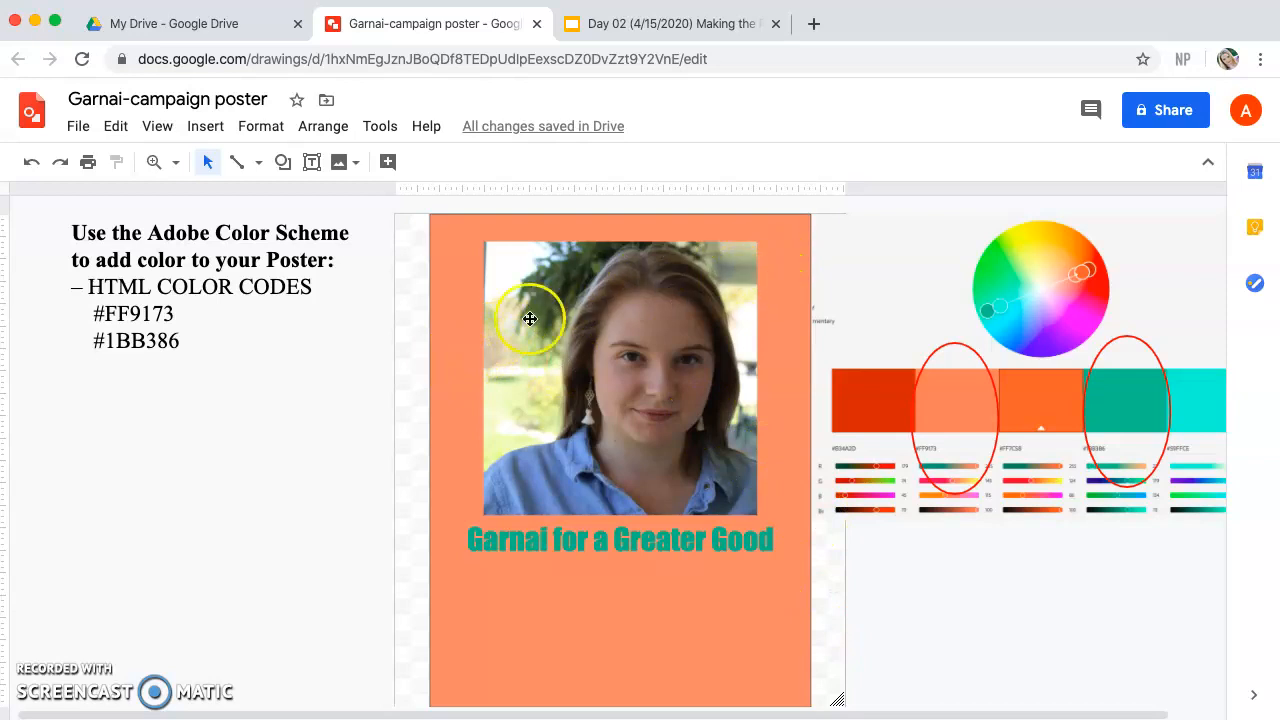
# Apply a custom linear gradient at 90° to the poster background, using the custom salmon color #FF9173 for its first stop.
pyautogui.click(456, 302)
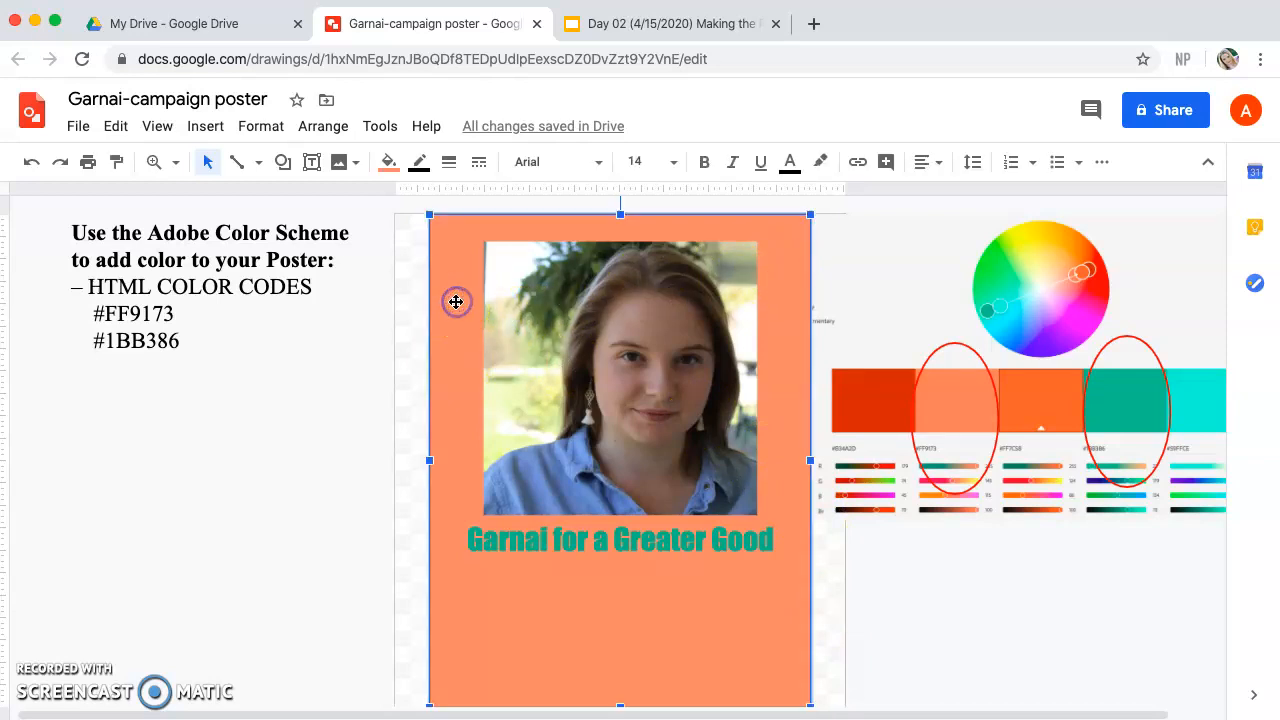
pyautogui.click(389, 164)
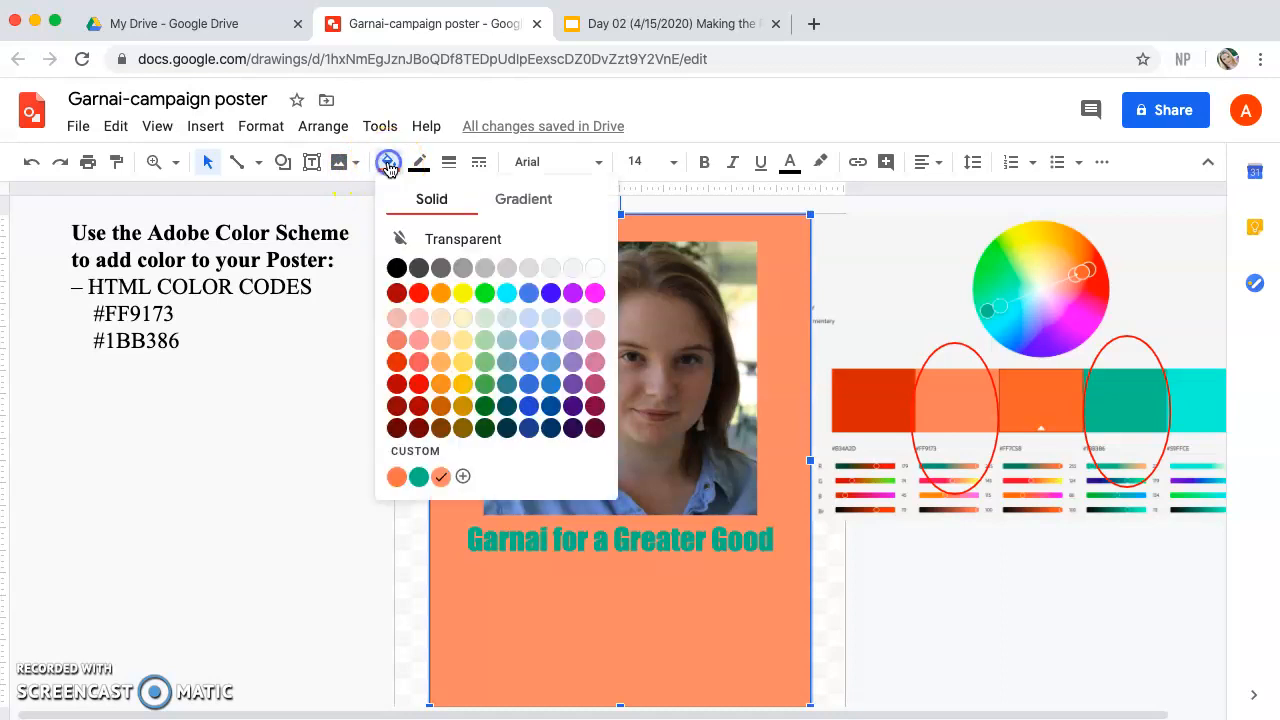
pyautogui.click(528, 202)
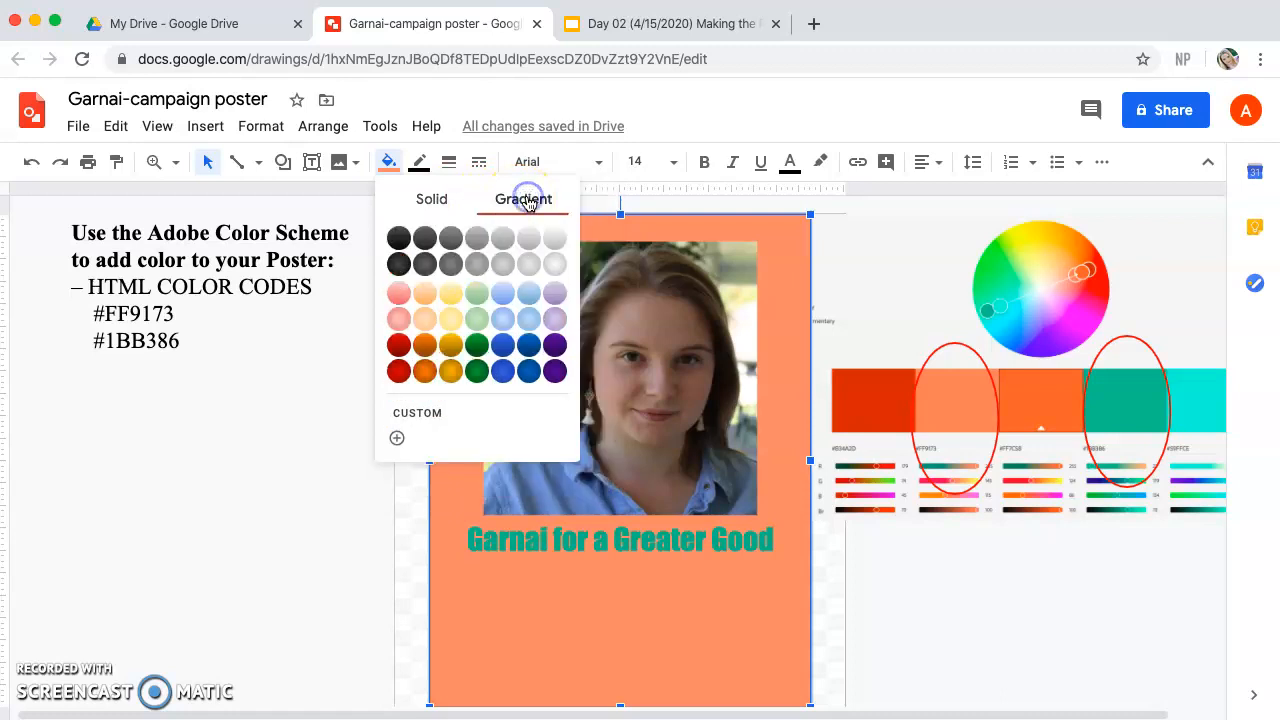
pyautogui.click(406, 412)
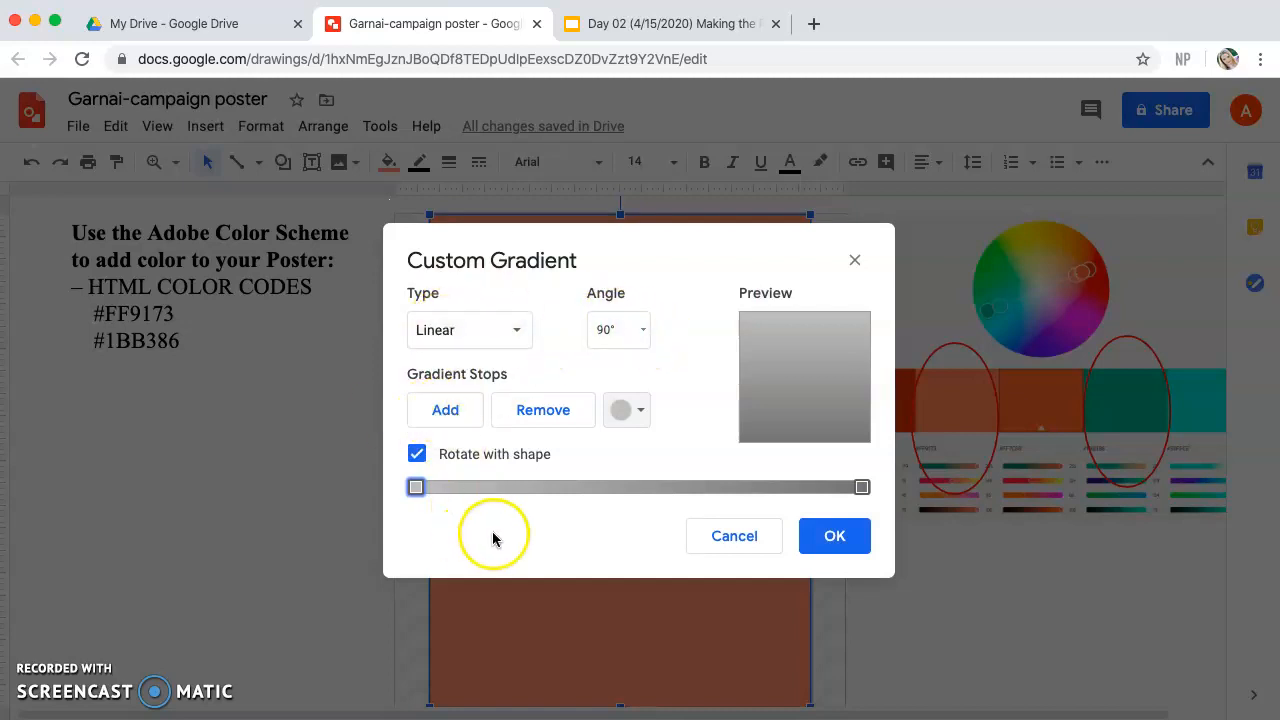
pyautogui.click(463, 327)
pyautogui.click(570, 375)
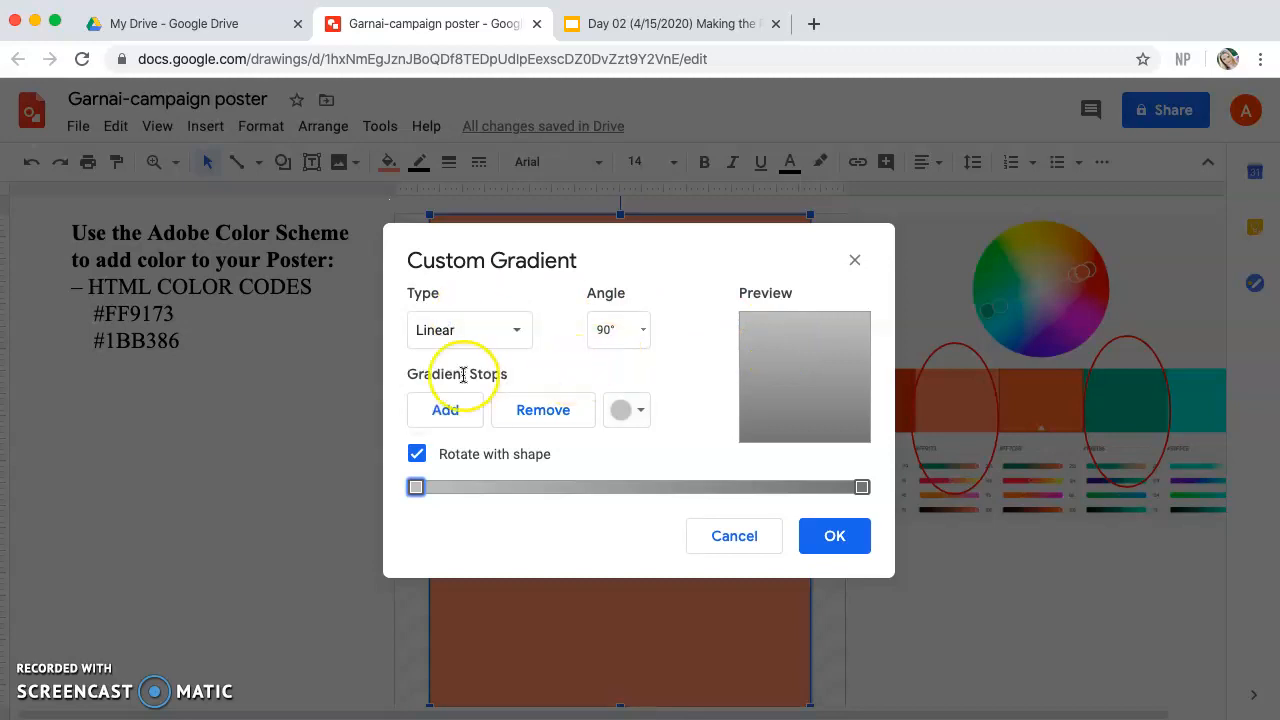
pyautogui.click(625, 410)
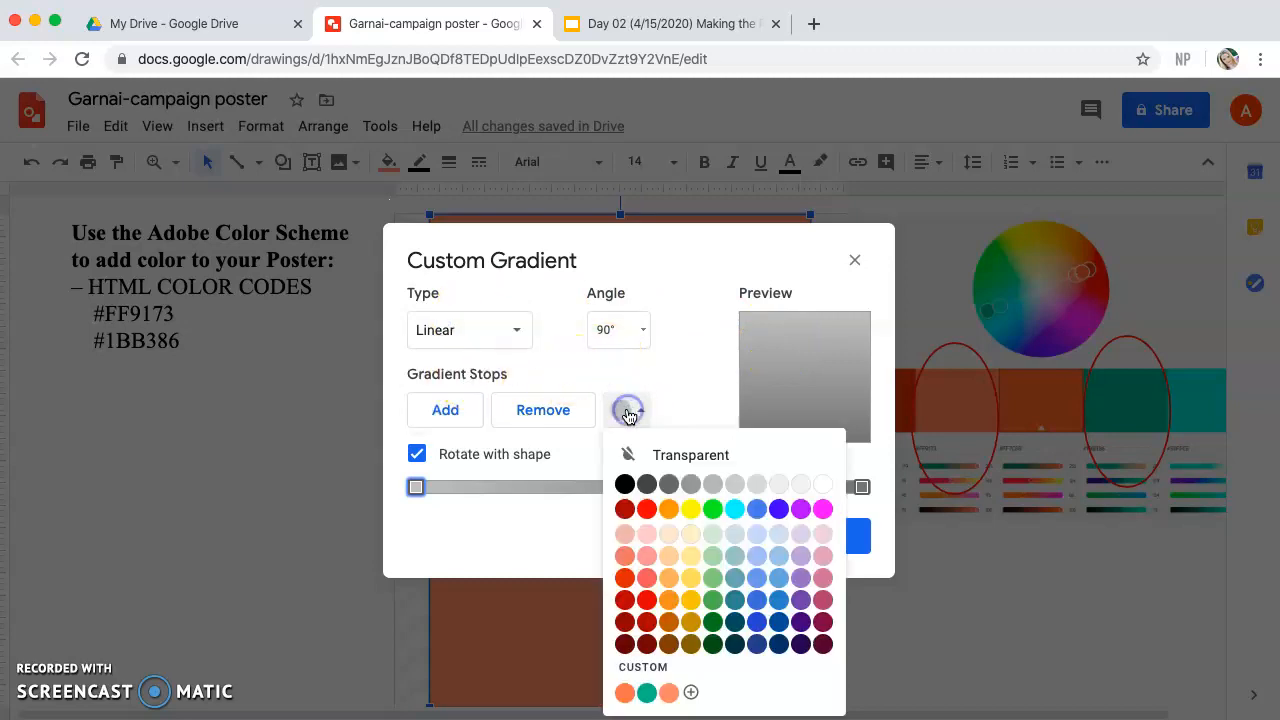
pyautogui.click(669, 693)
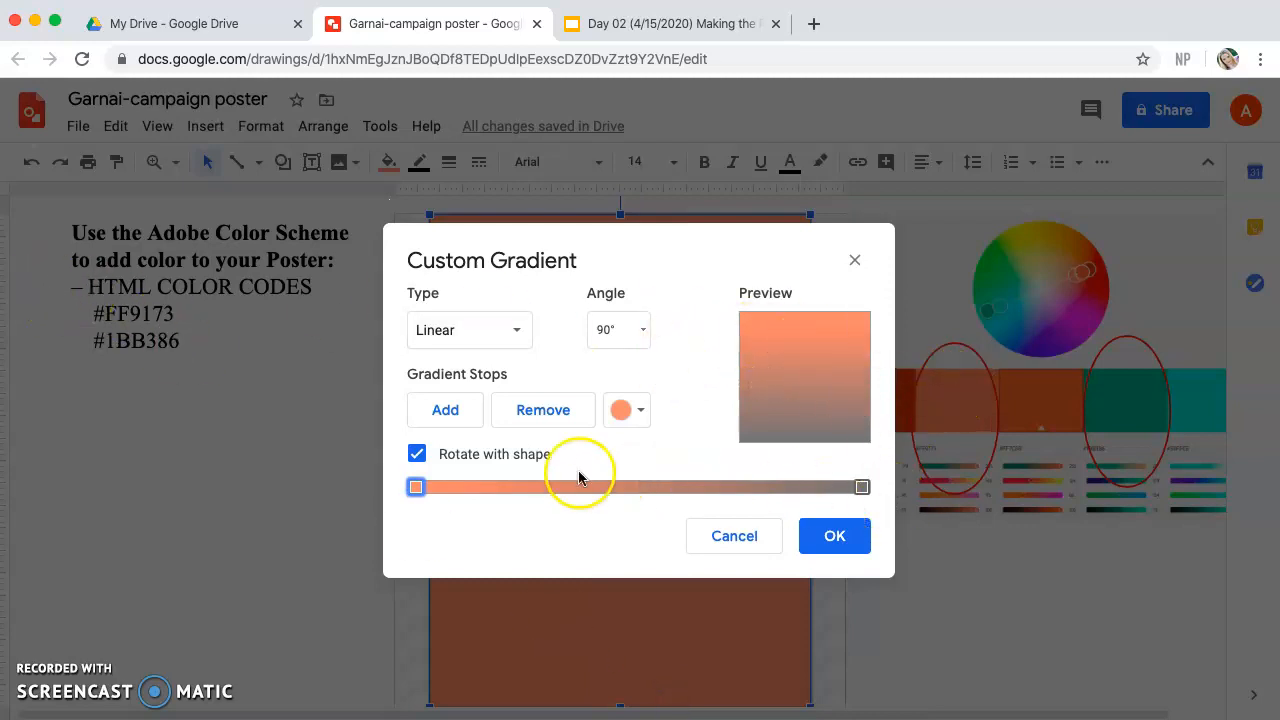
pyautogui.click(812, 537)
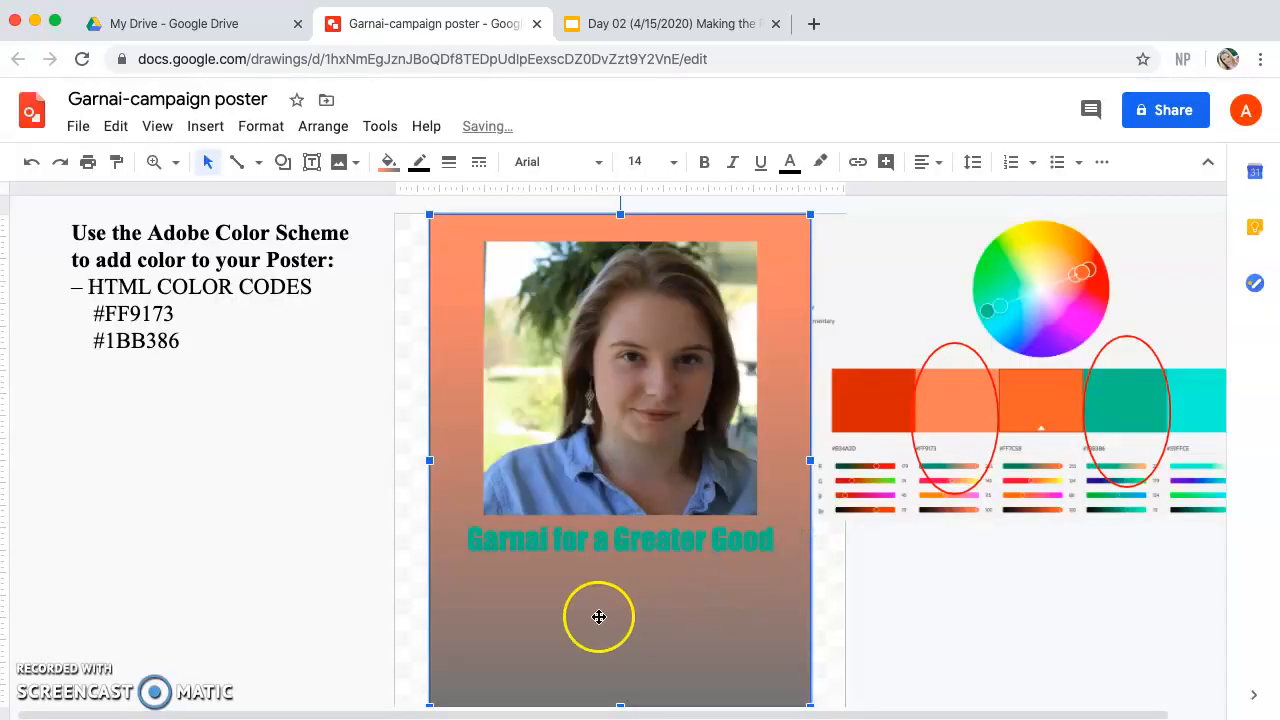
# Move the slogan's text box lower on the poster, leaving a gap beneath the photo.
pyautogui.click(679, 532)
pyautogui.moveTo(726, 530); pyautogui.dragTo(725, 560)
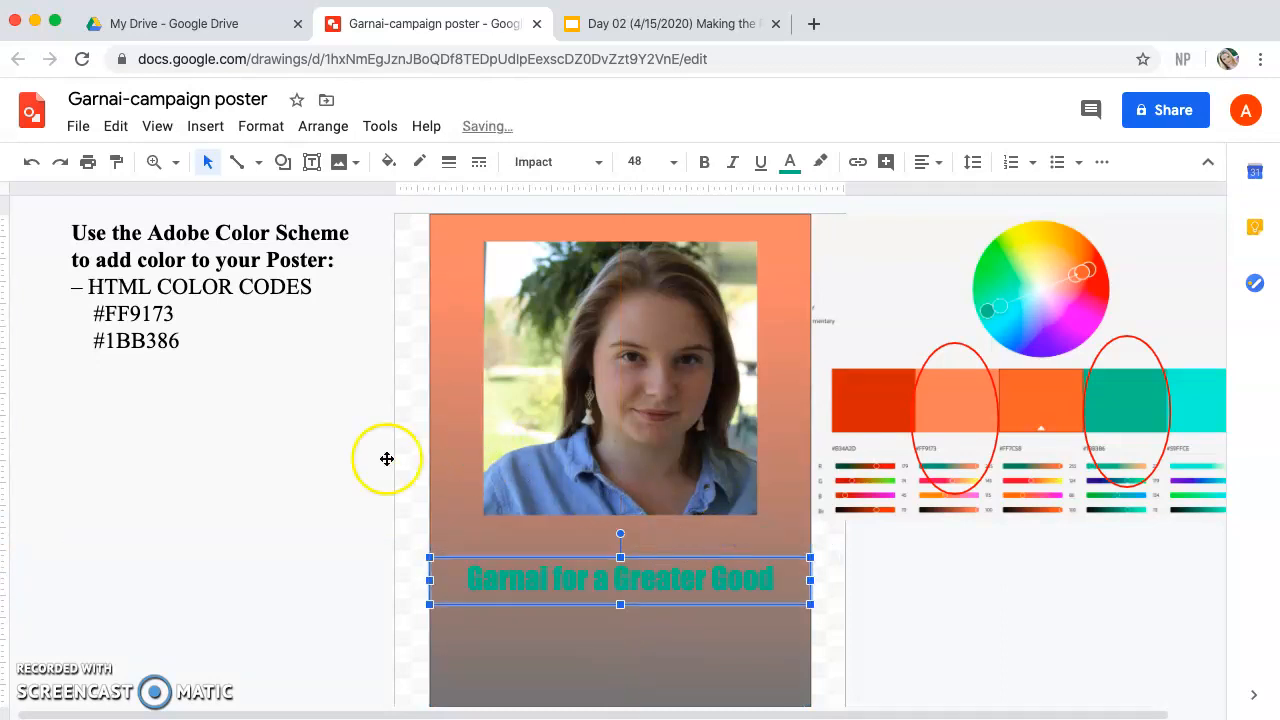
# Review the poster background's custom gradient settings and the color choices for its first stop.
pyautogui.click(390, 164)
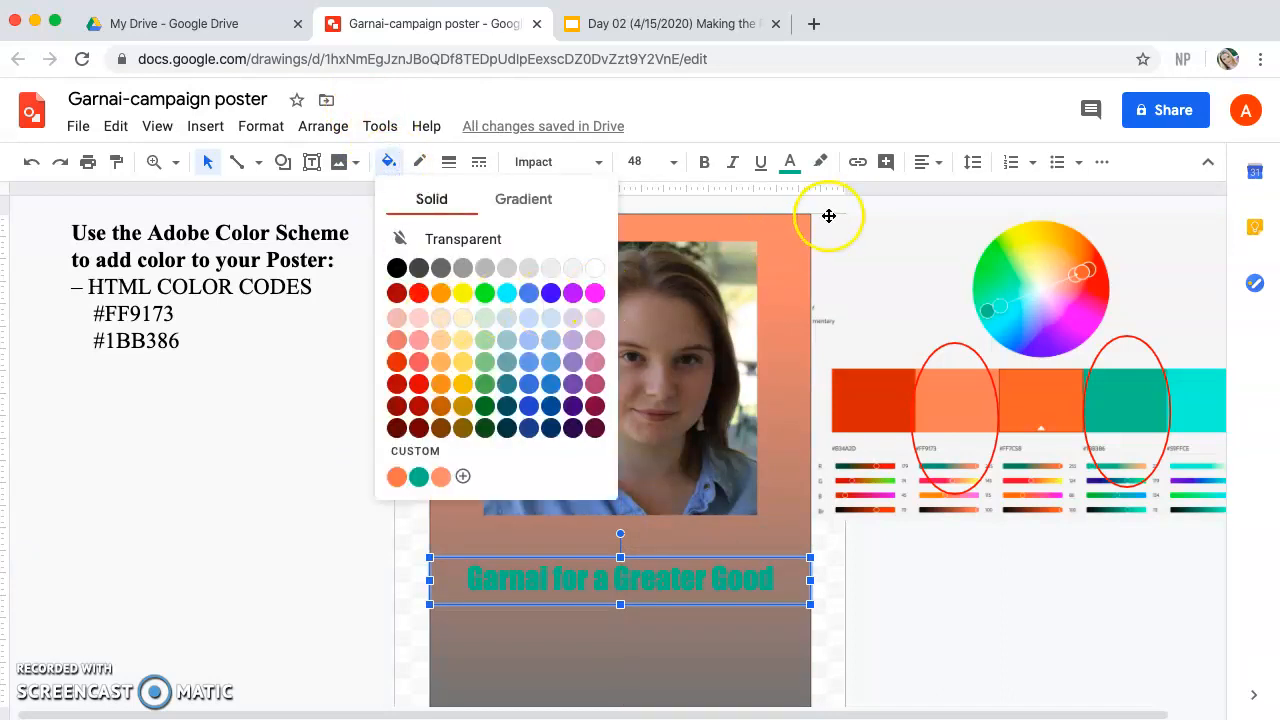
pyautogui.click(789, 243)
pyautogui.click(398, 164)
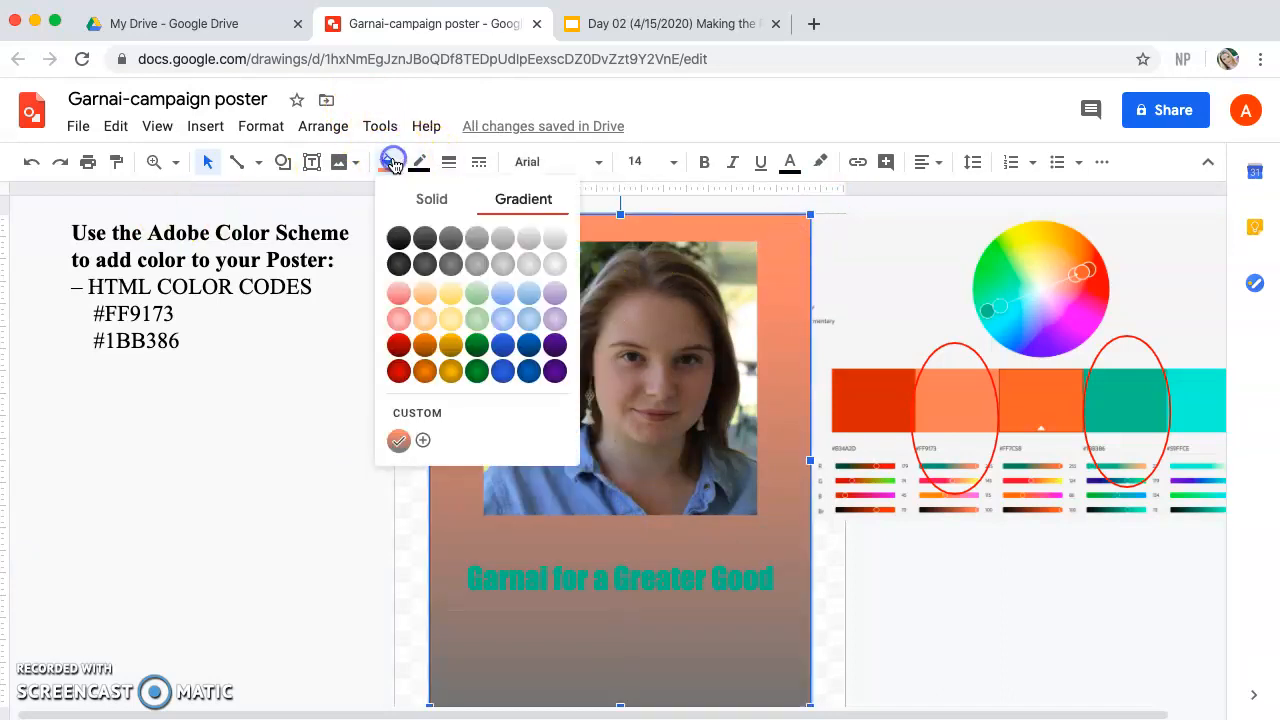
pyautogui.click(422, 440)
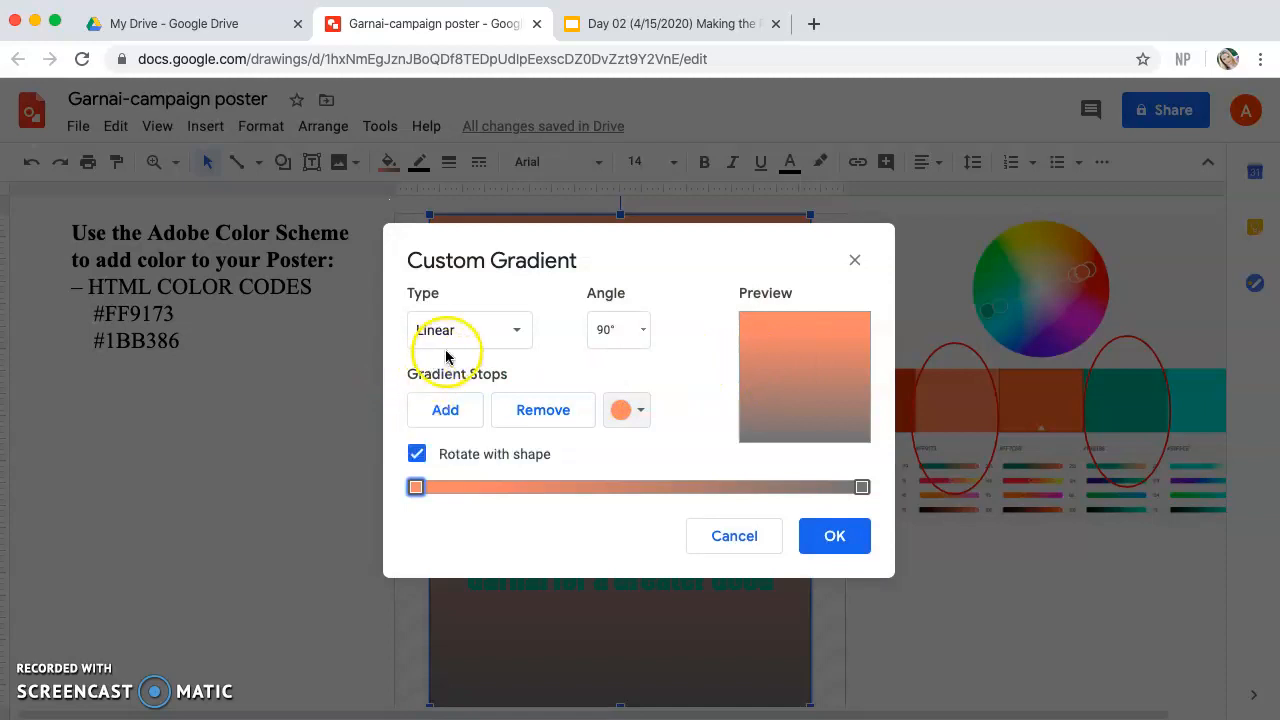
pyautogui.click(622, 408)
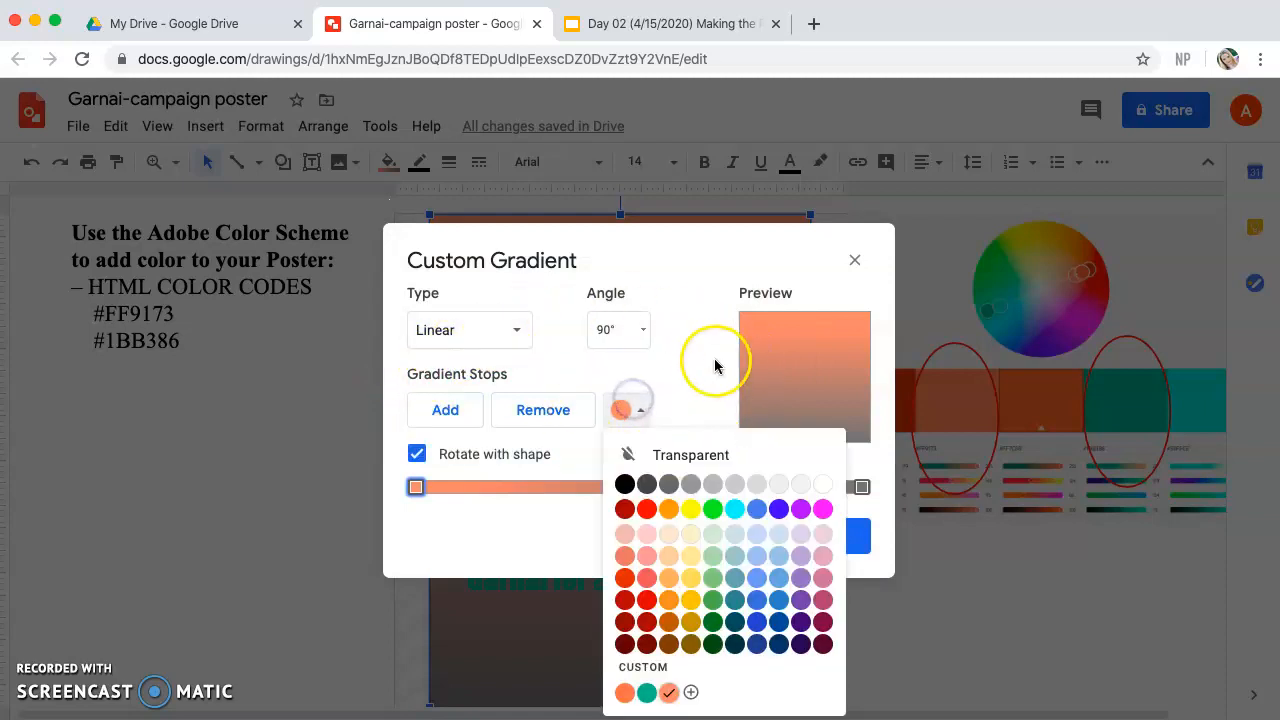
pyautogui.click(706, 366)
pyautogui.click(845, 540)
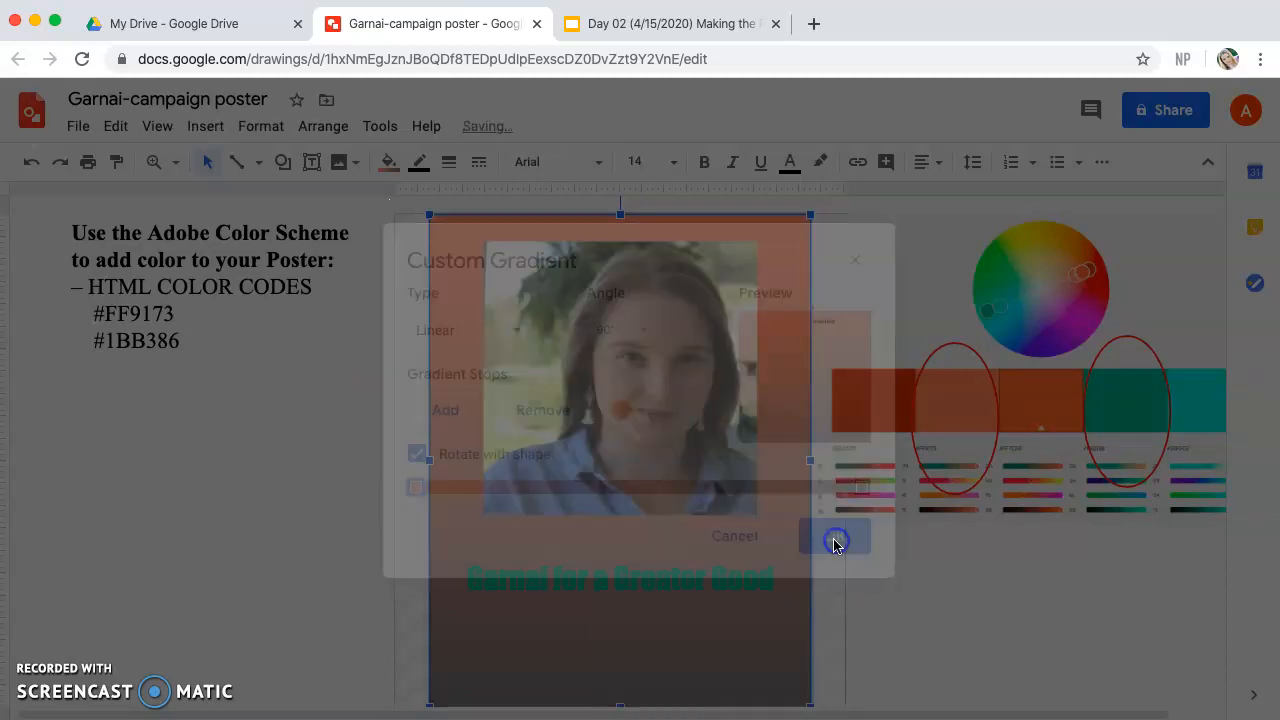